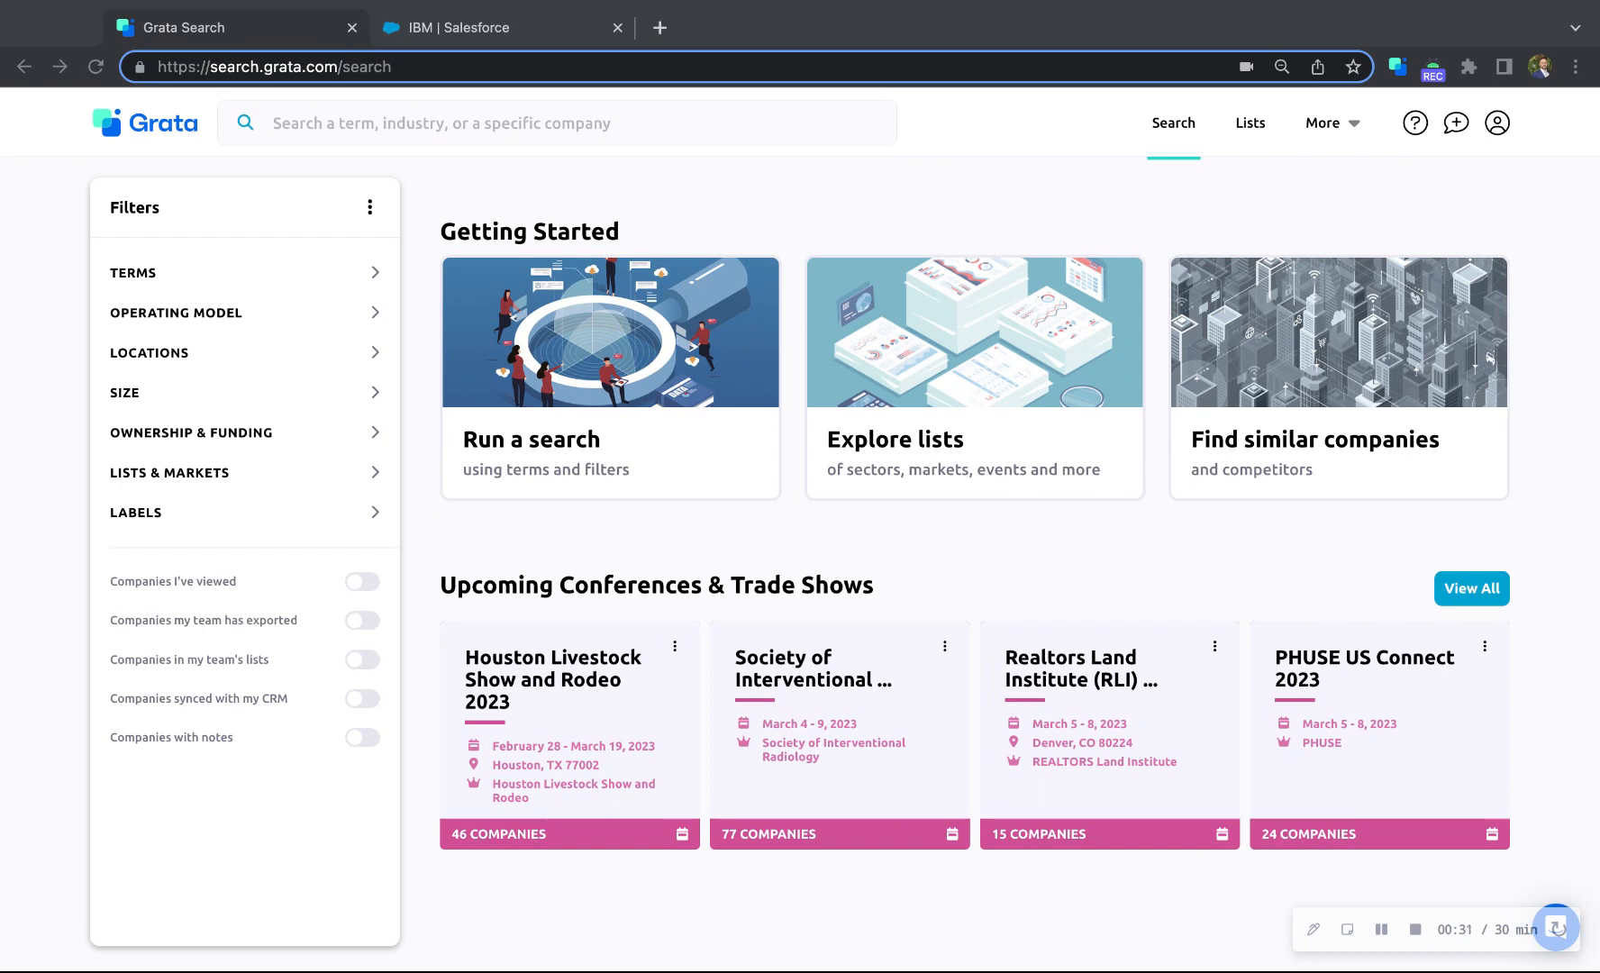
Open the account settings page from the user profile
left_click(1493, 127)
left_click(1496, 128)
left_click(1496, 128)
left_click(1496, 128)
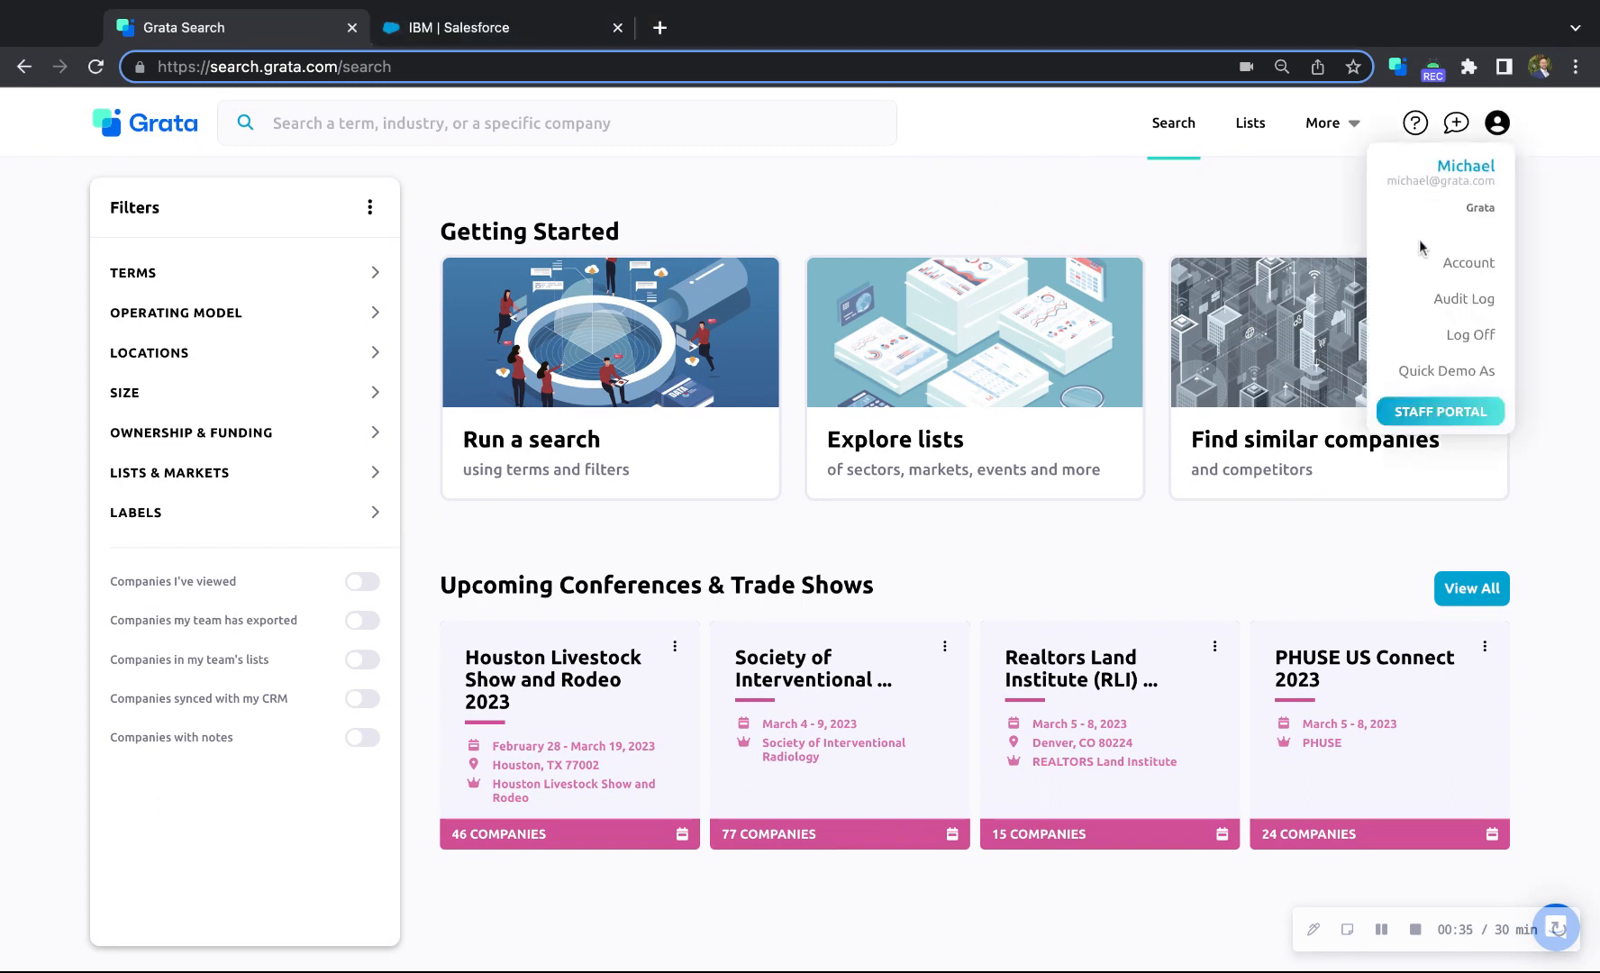
left_click(1435, 272)
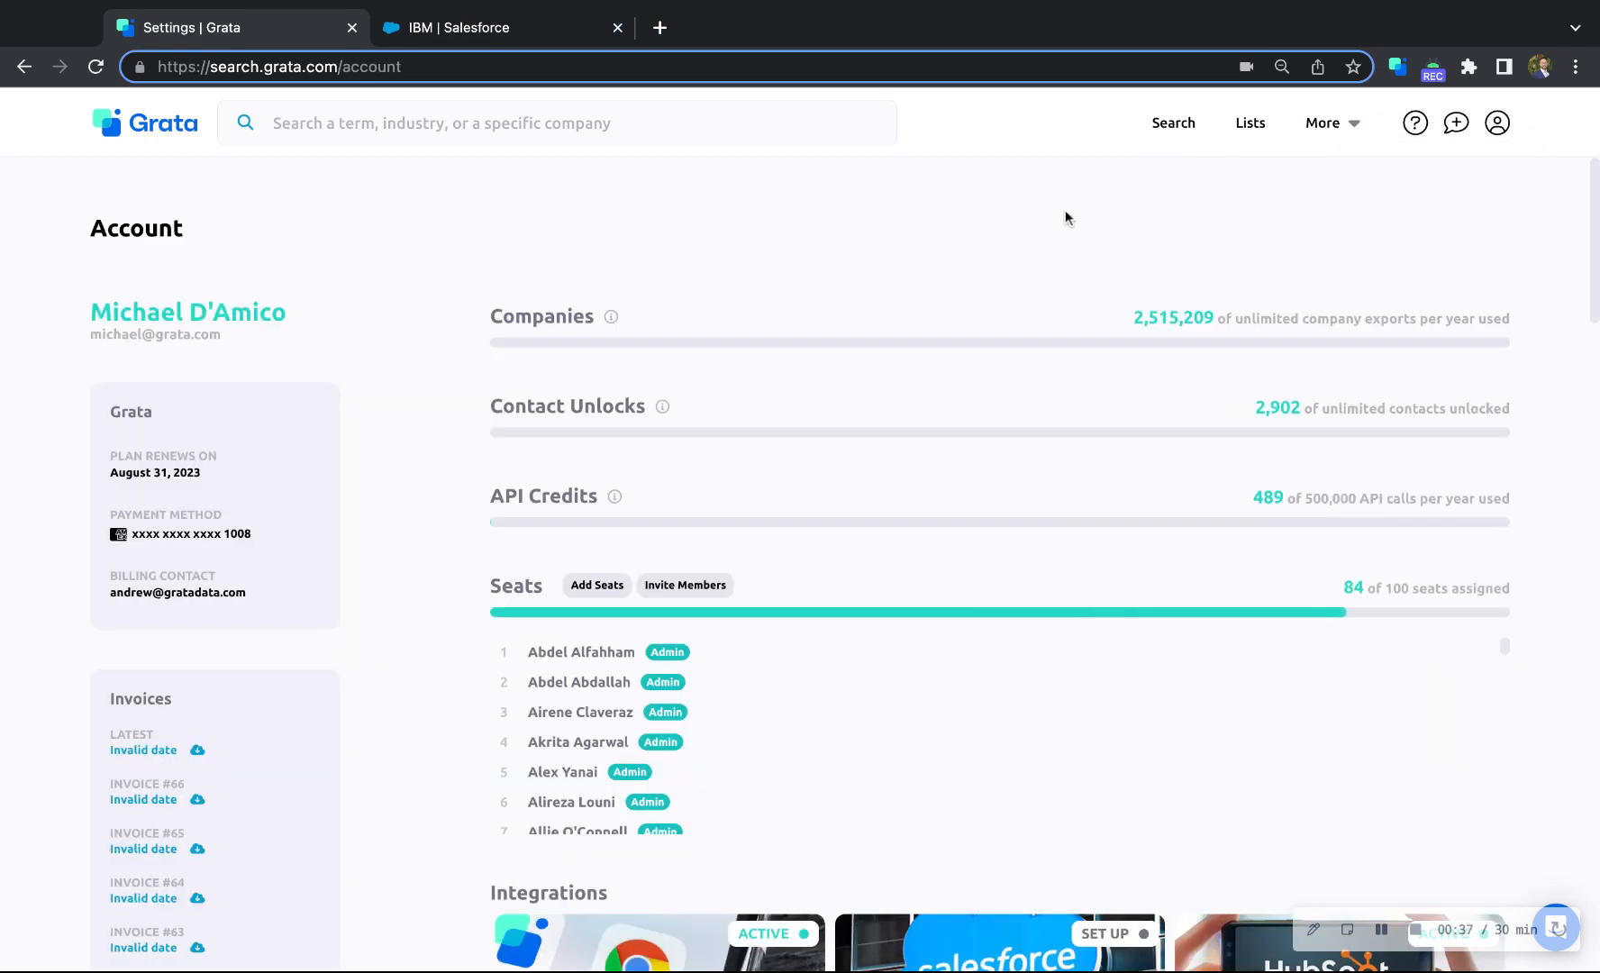
Set up the Salesforce integration and, once connected, proceed to its preferences
scroll(1064, 218, "down", 3)
scroll(1056, 354, "down", 2)
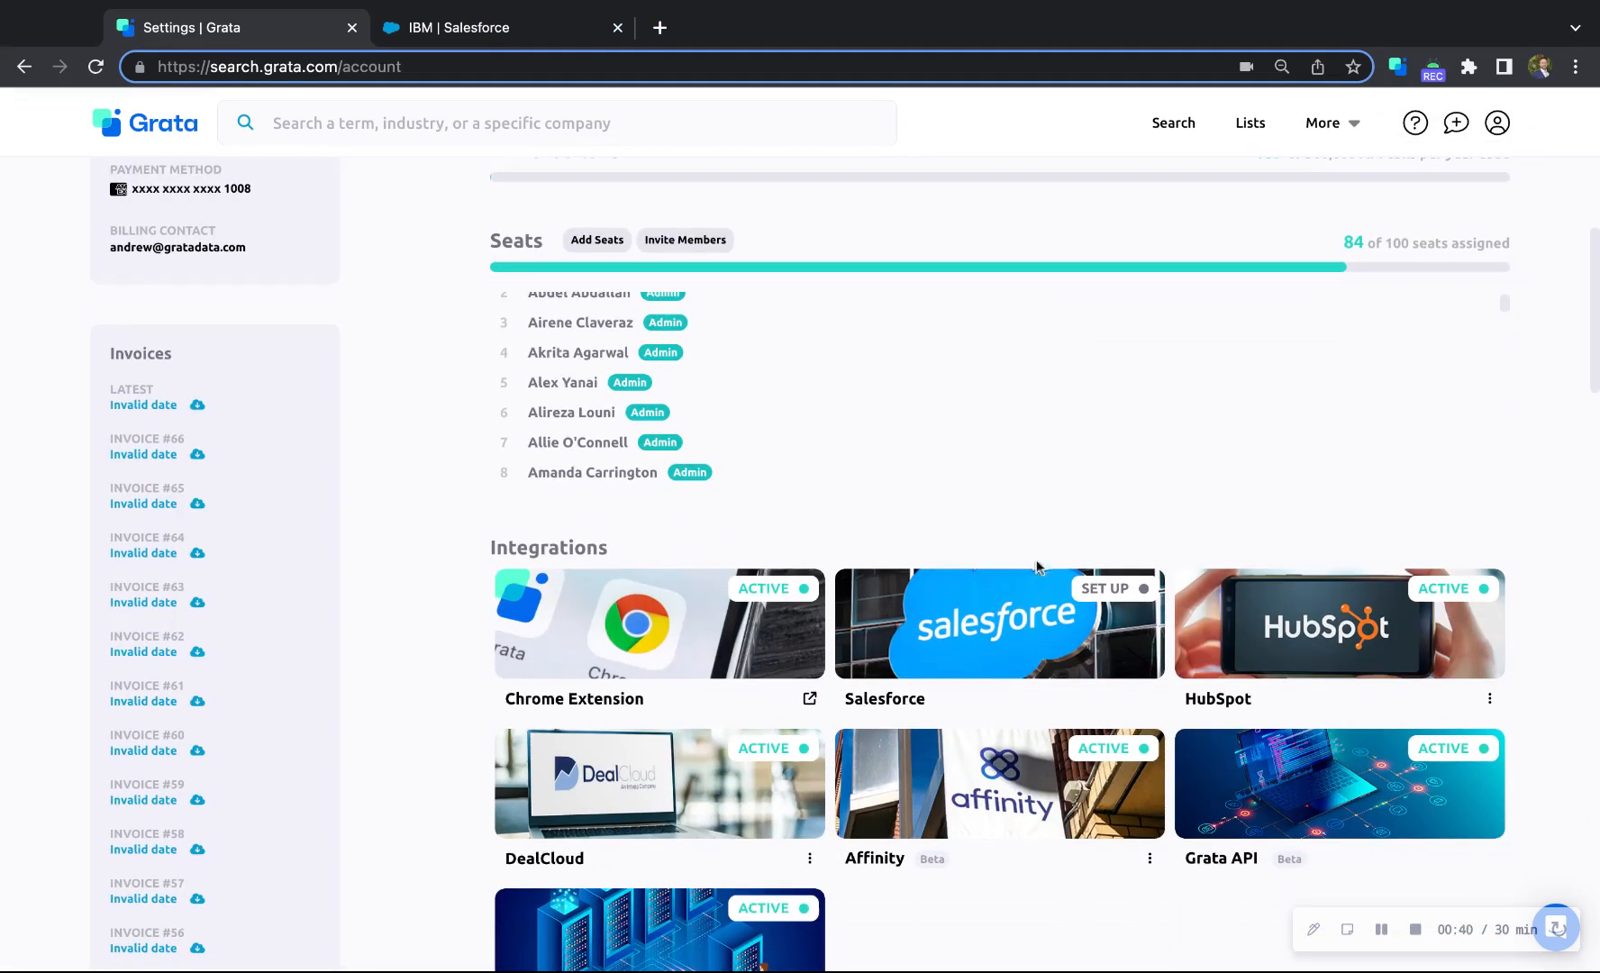
left_click(995, 643)
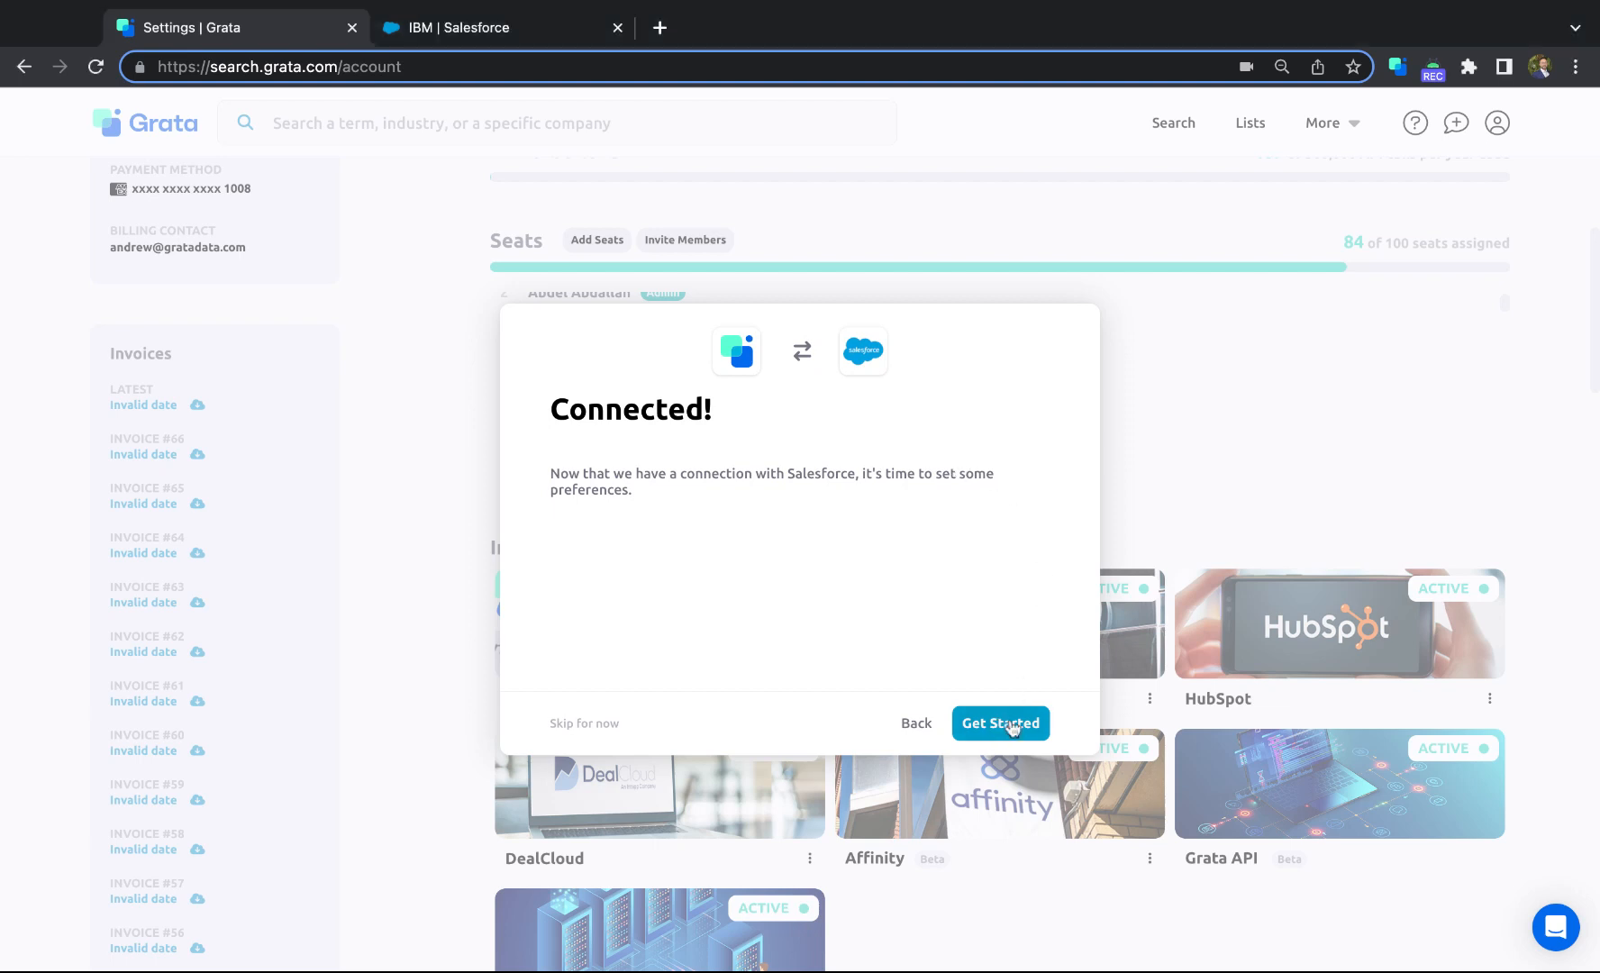
left_click(1010, 723)
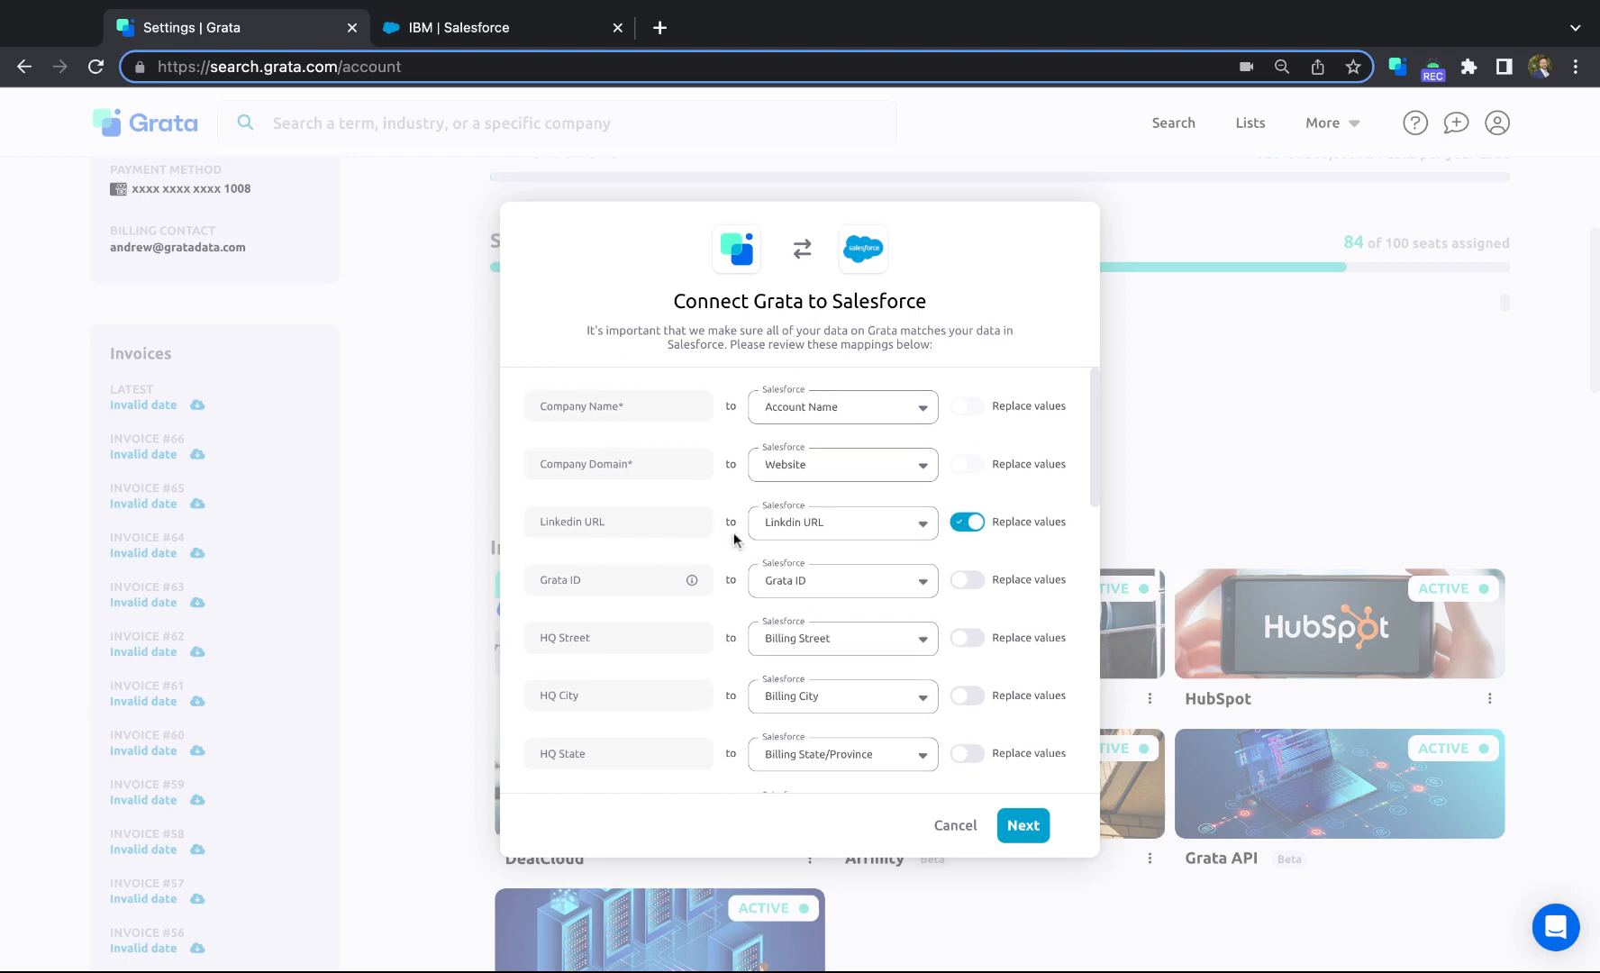
Examine the mappings between Grata company fields and Salesforce fields, from Company Name through Company Notes
scroll(712, 532, "down", 1)
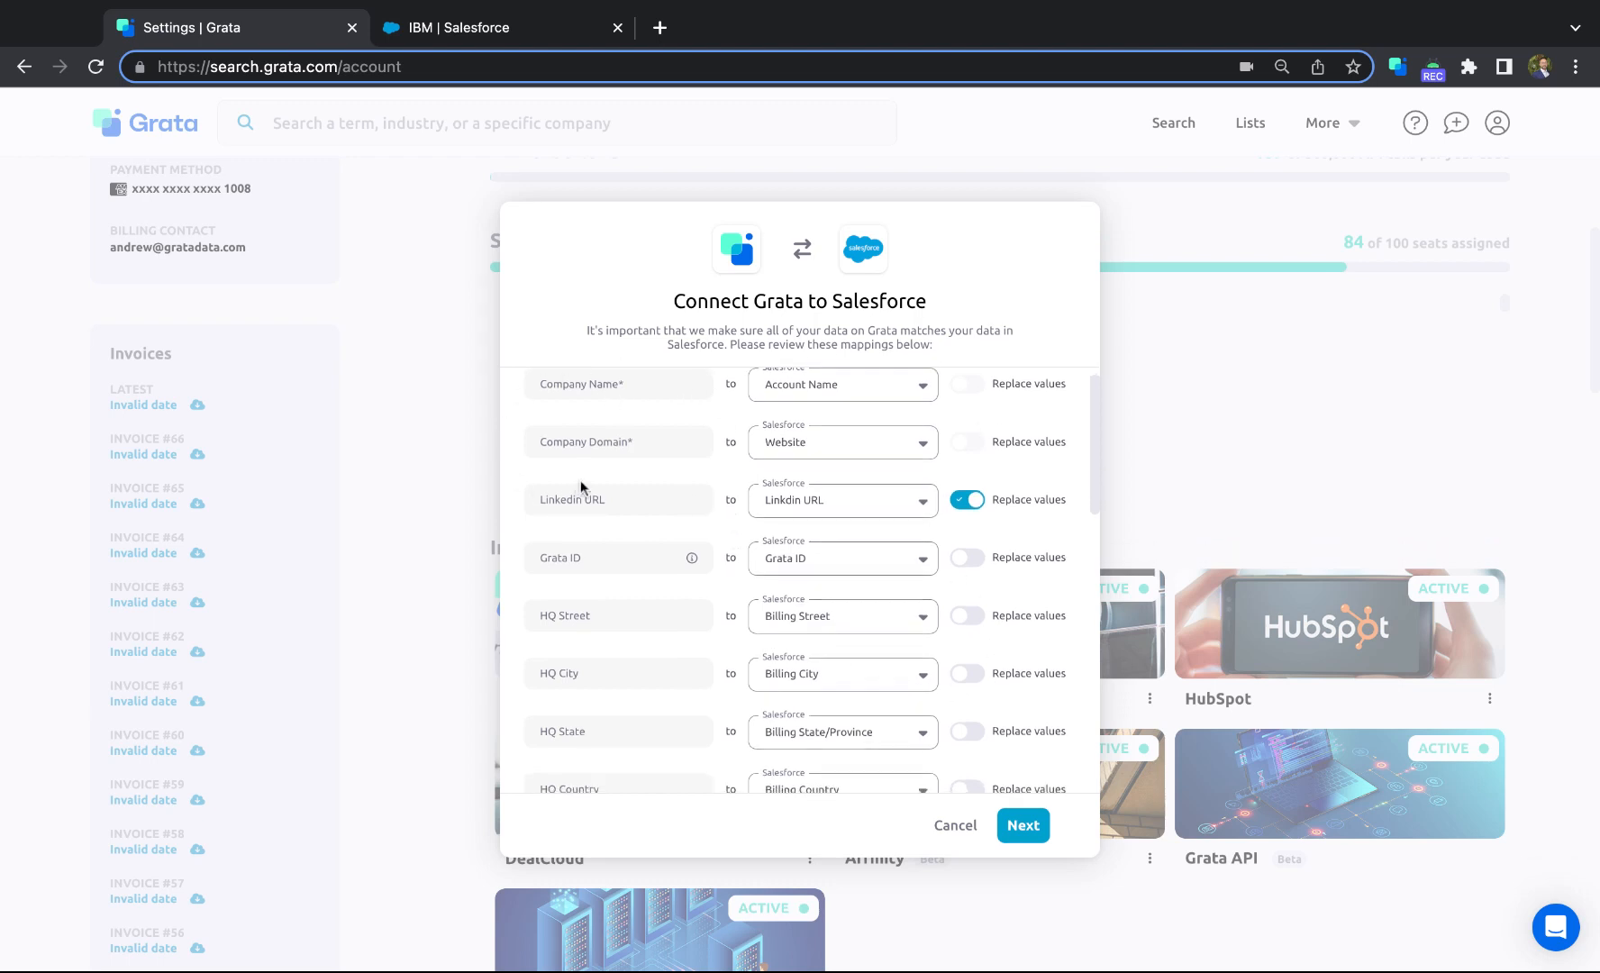
scroll(582, 486, "up", 1)
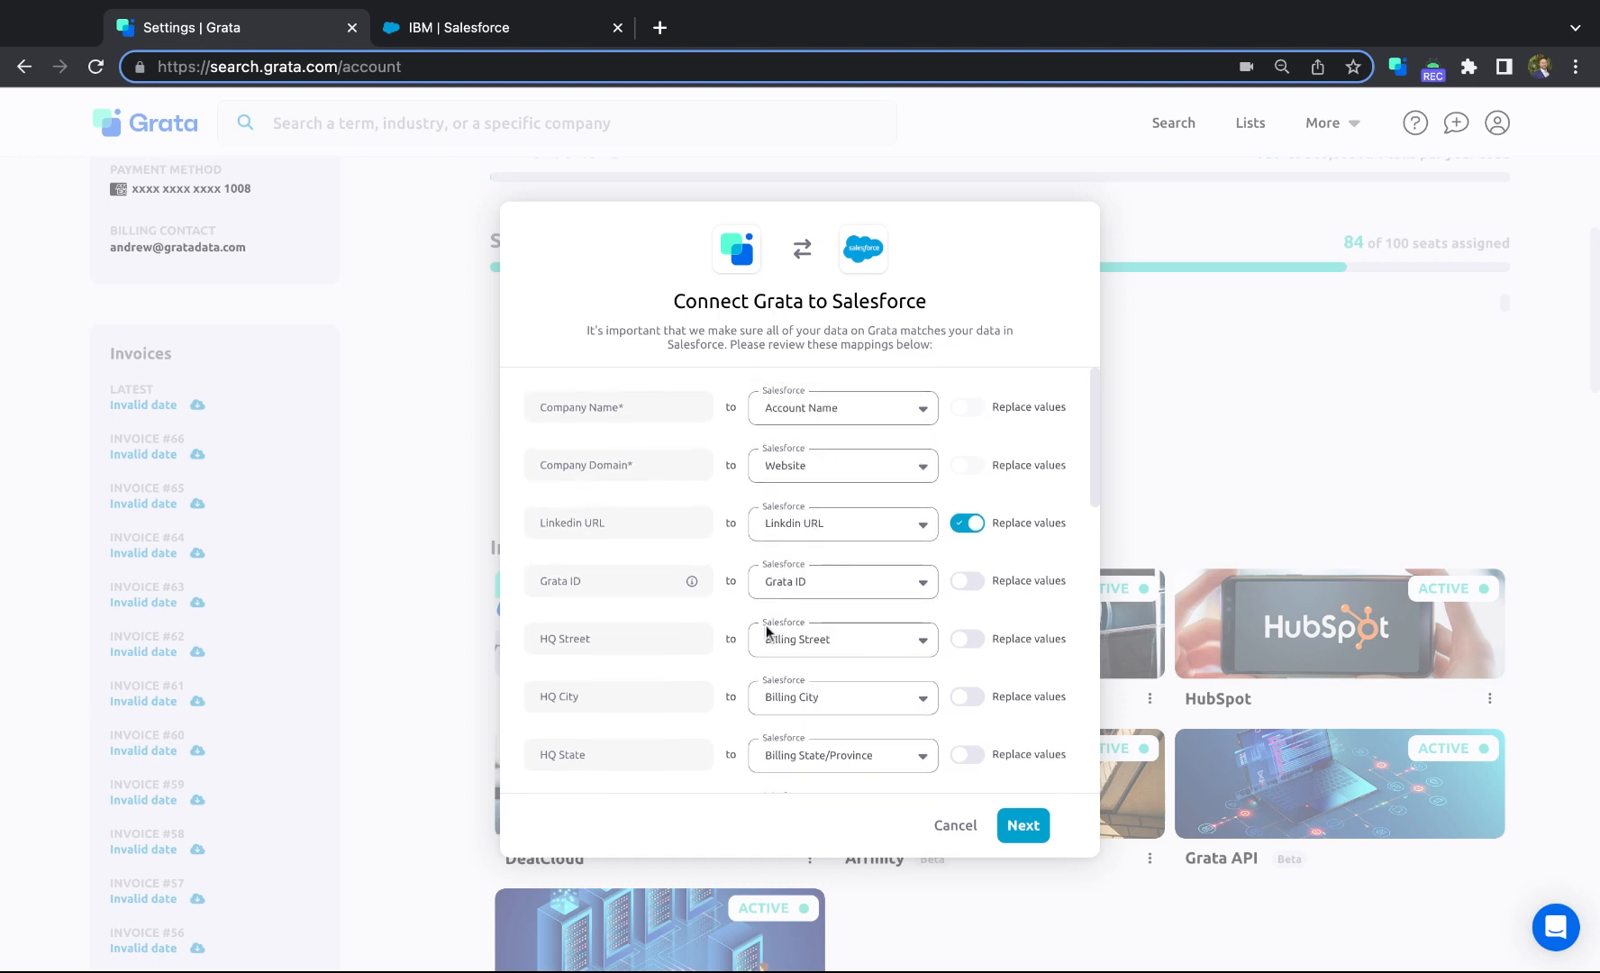
scroll(767, 631, "down", 1)
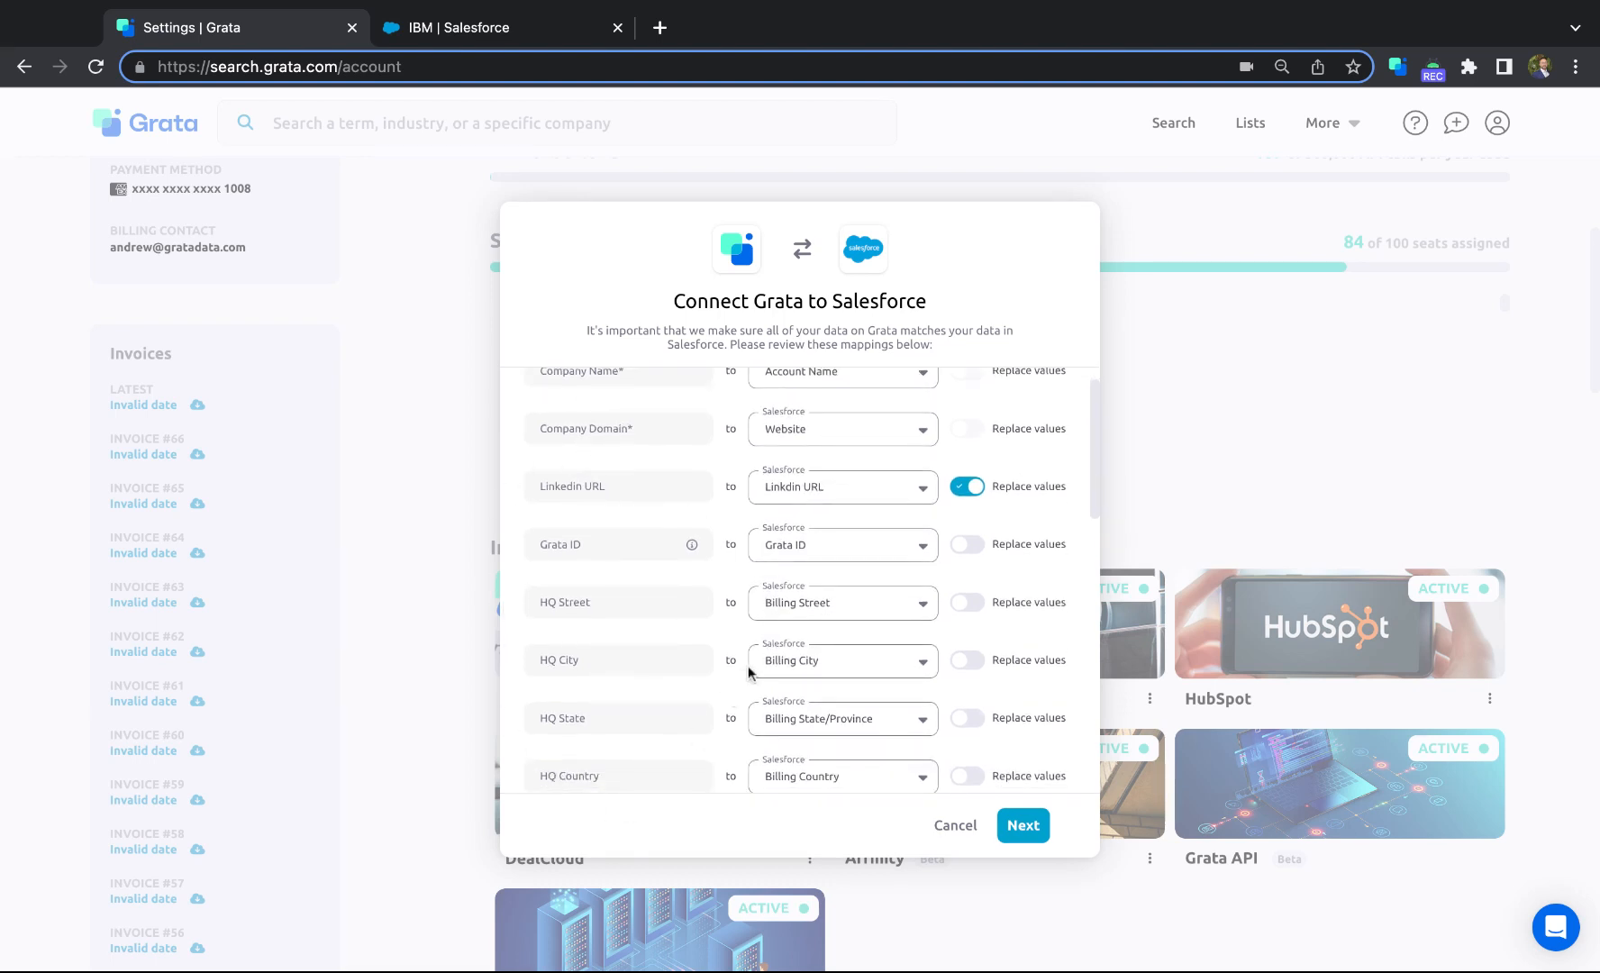
scroll(811, 665, "down", 10)
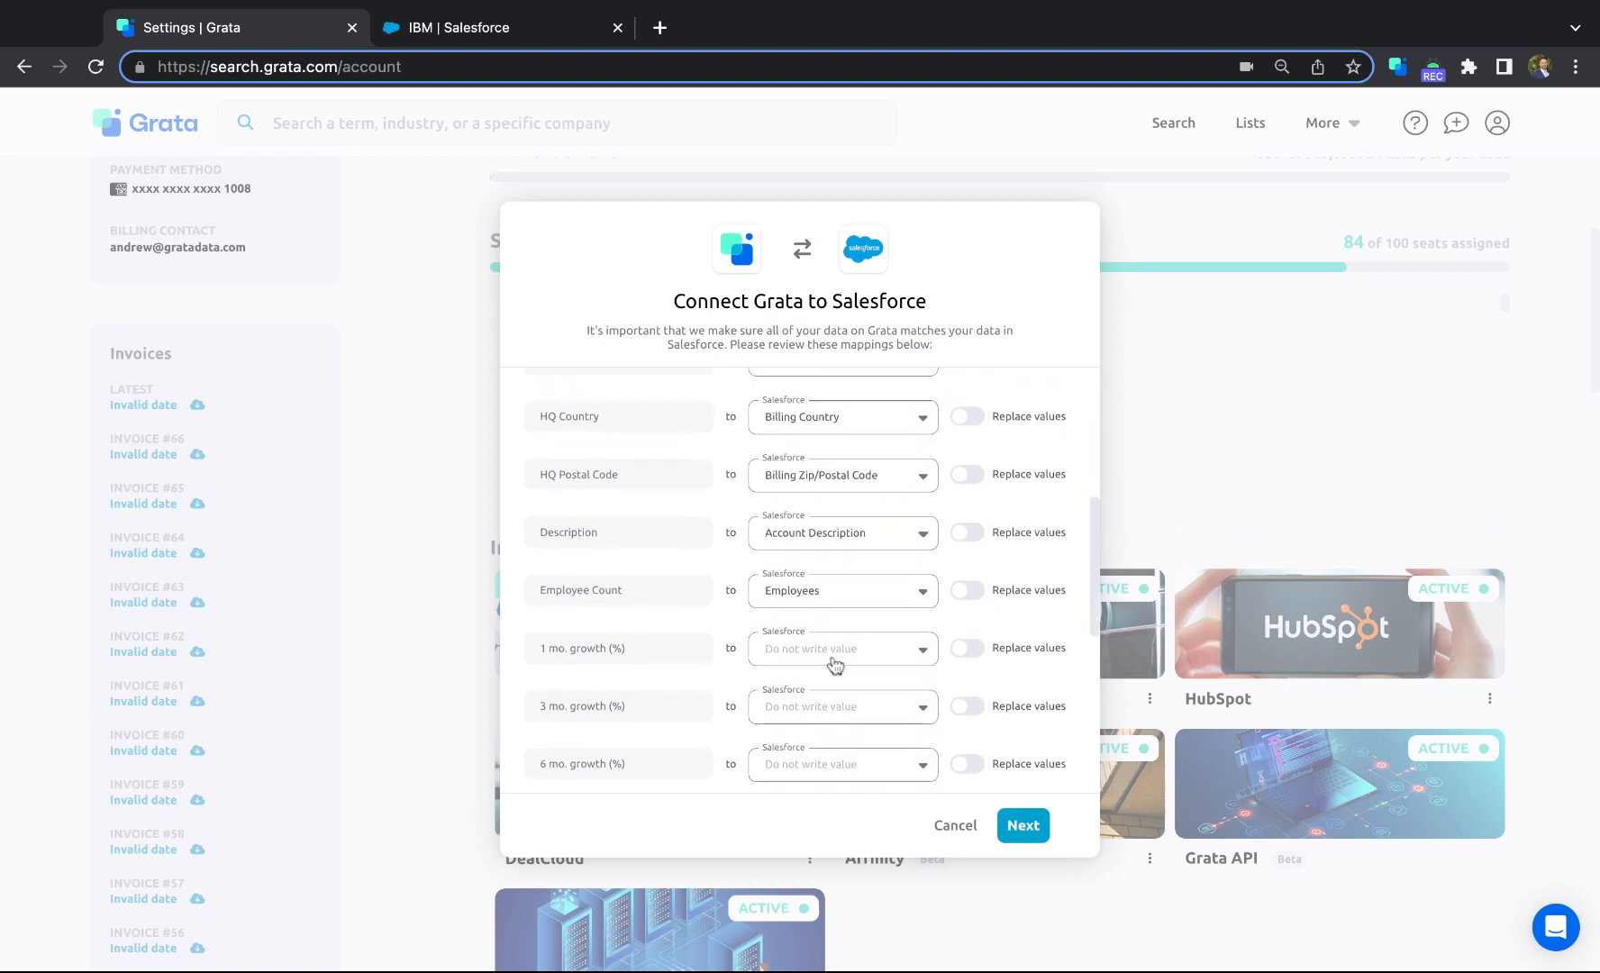
scroll(750, 692, "down", 5)
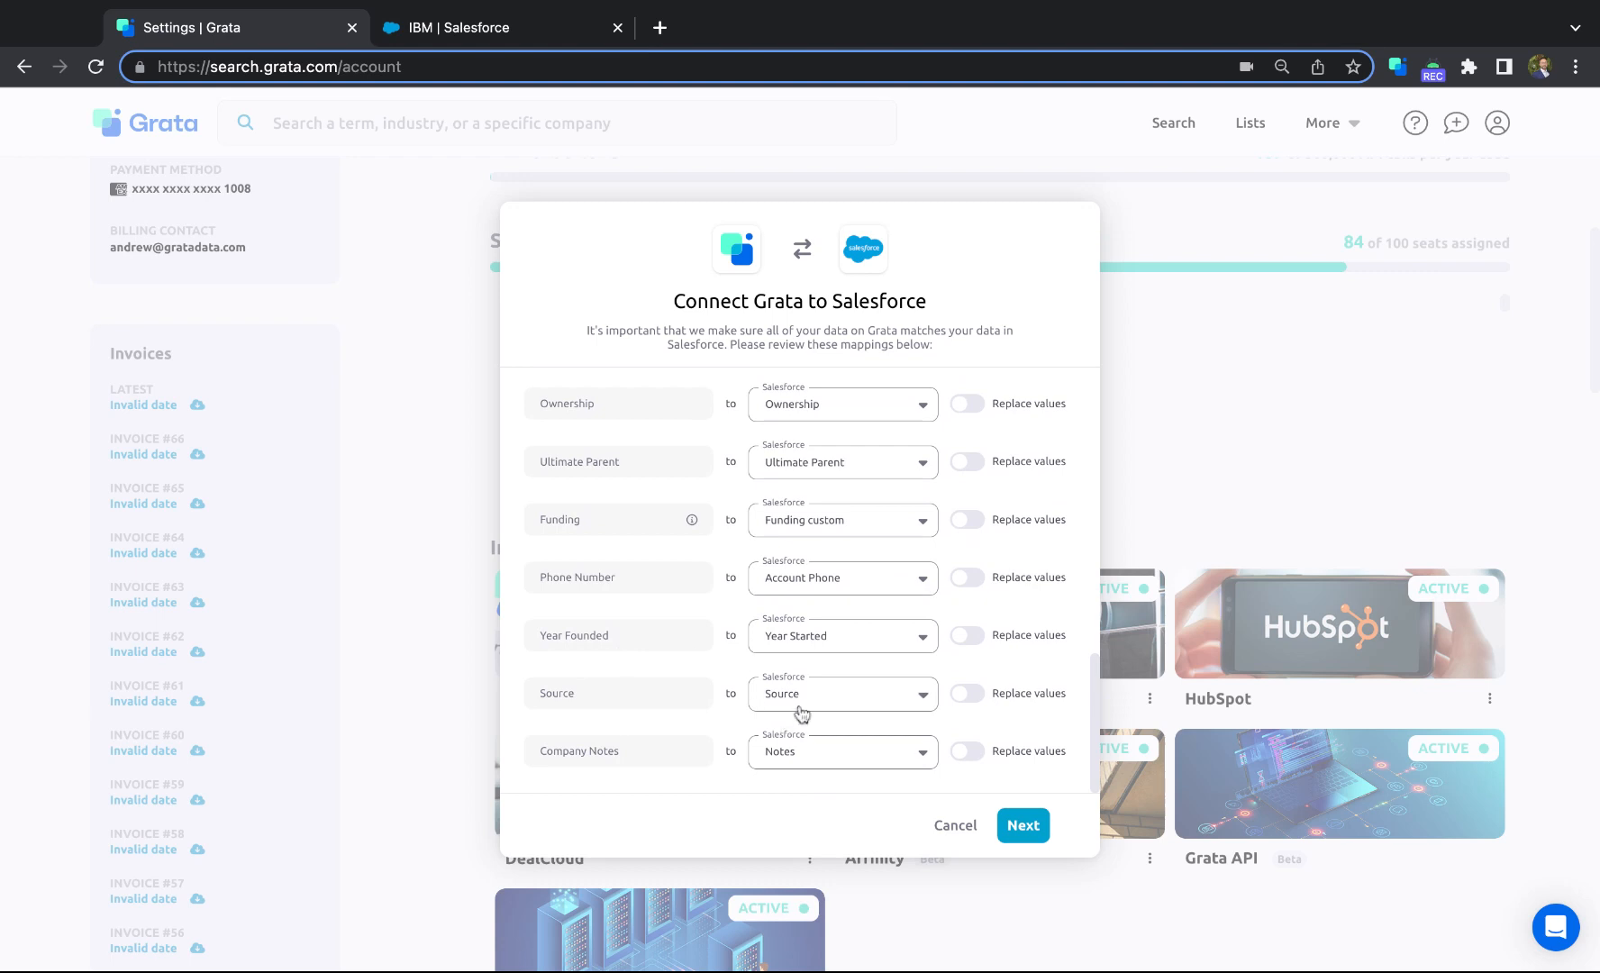
scroll(800, 712, "up", 3)
scroll(802, 715, "up", 7)
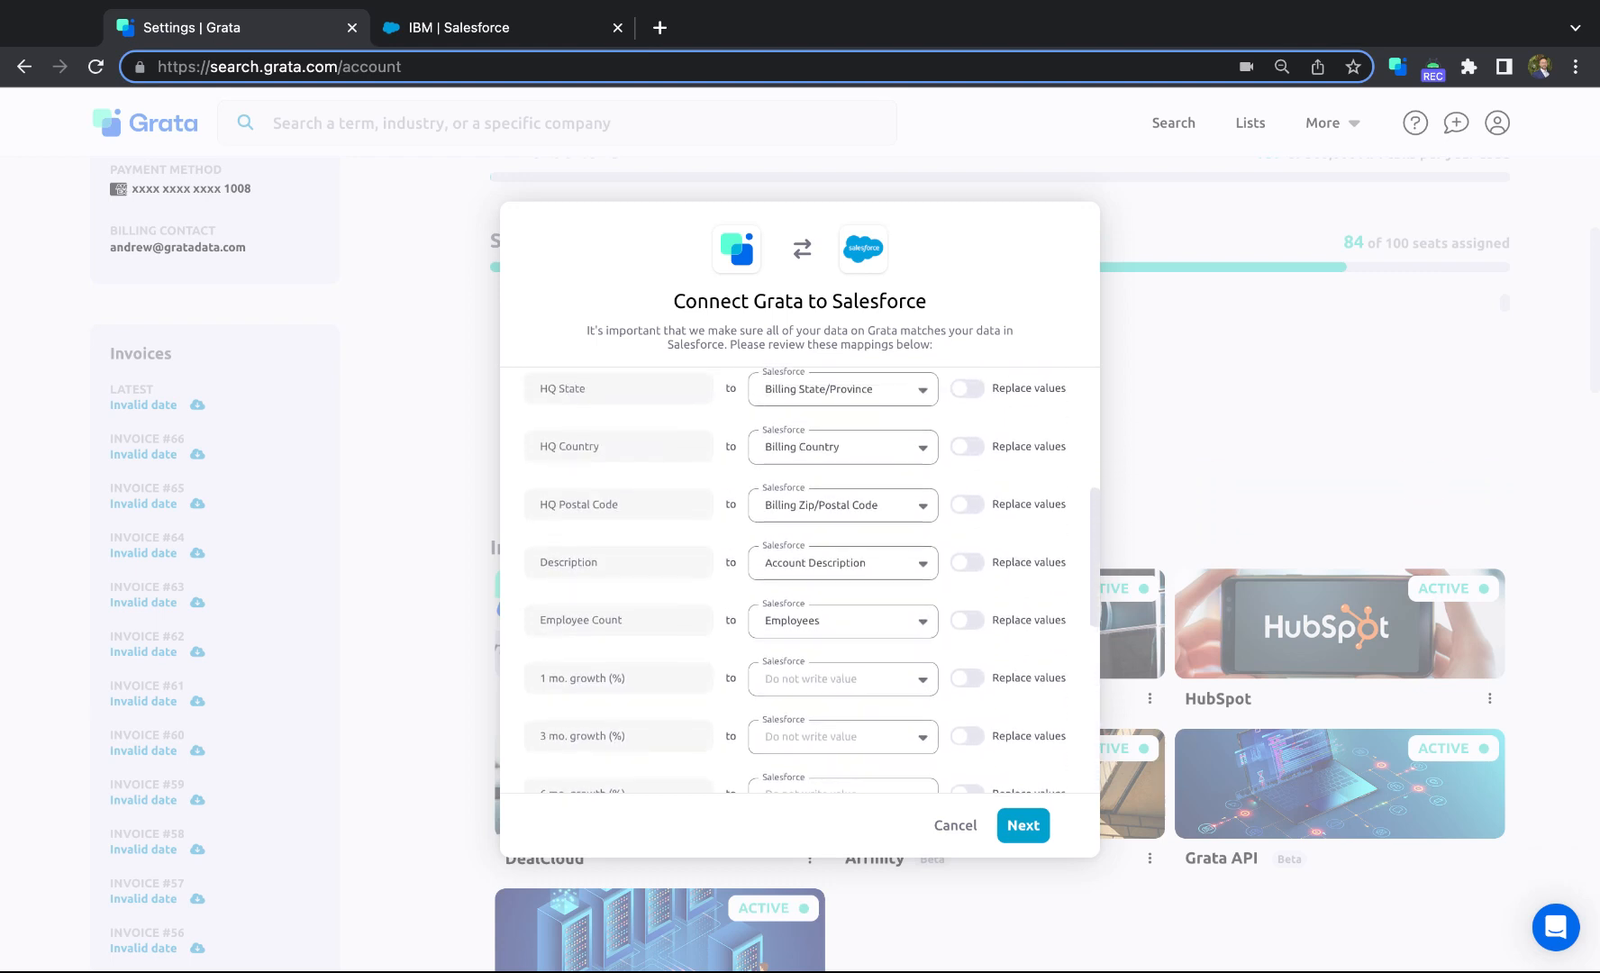
scroll(775, 684, "up", 5)
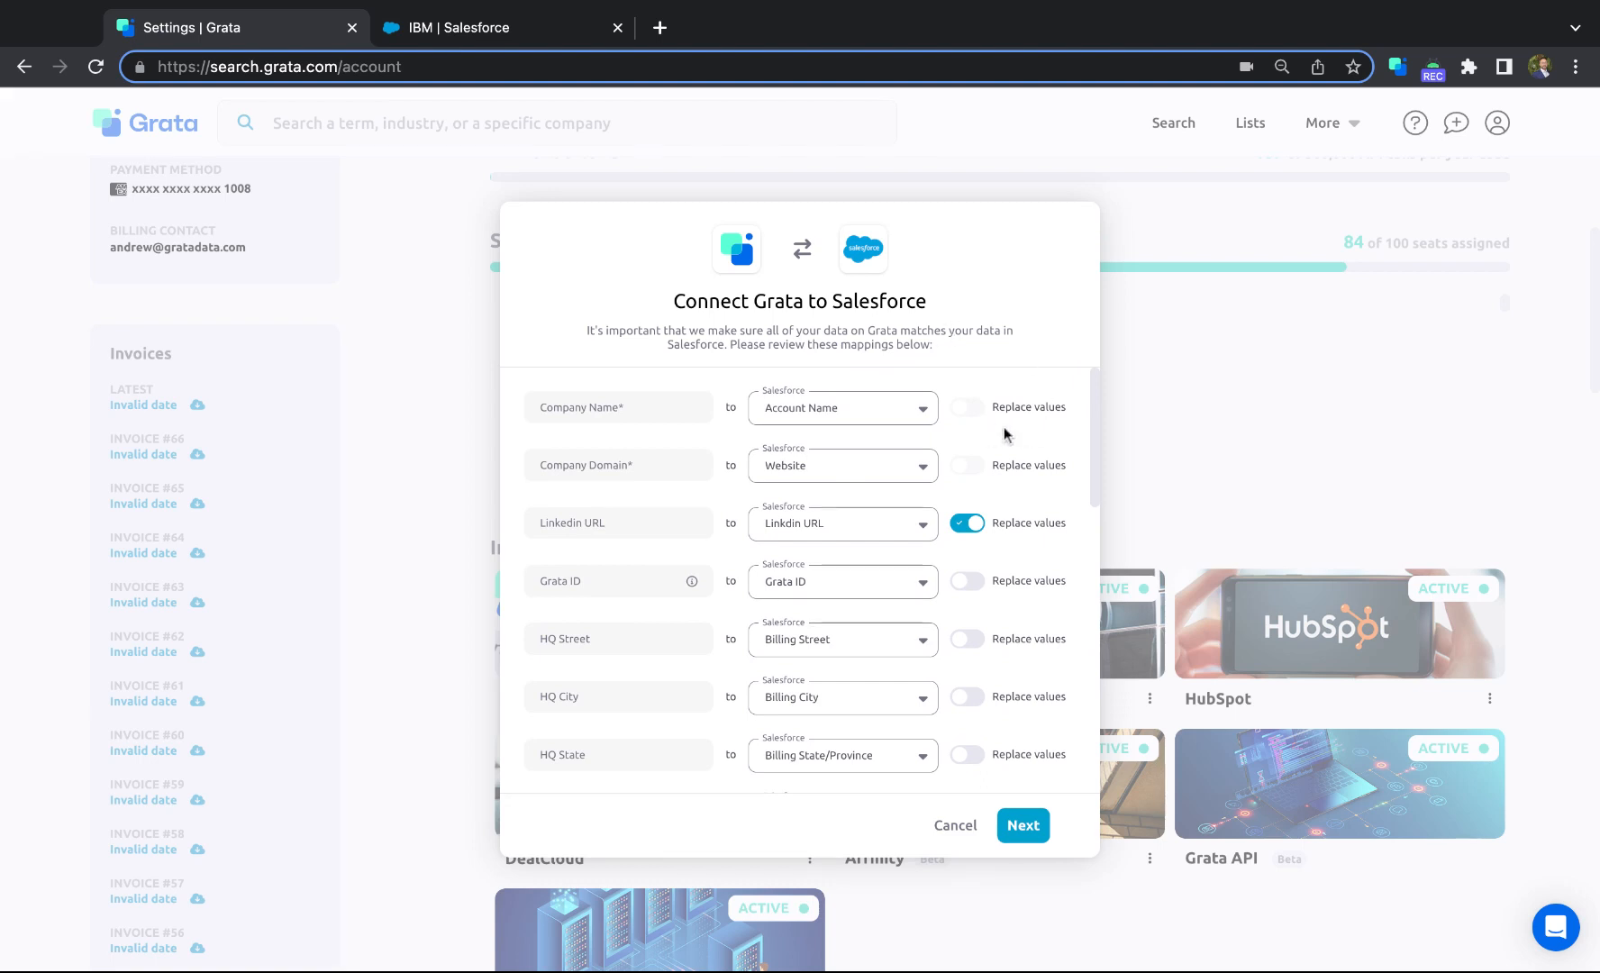
Try enabling value replacement for the Grata ID, HQ Street and HQ City mappings
scroll(999, 468, "down", 1)
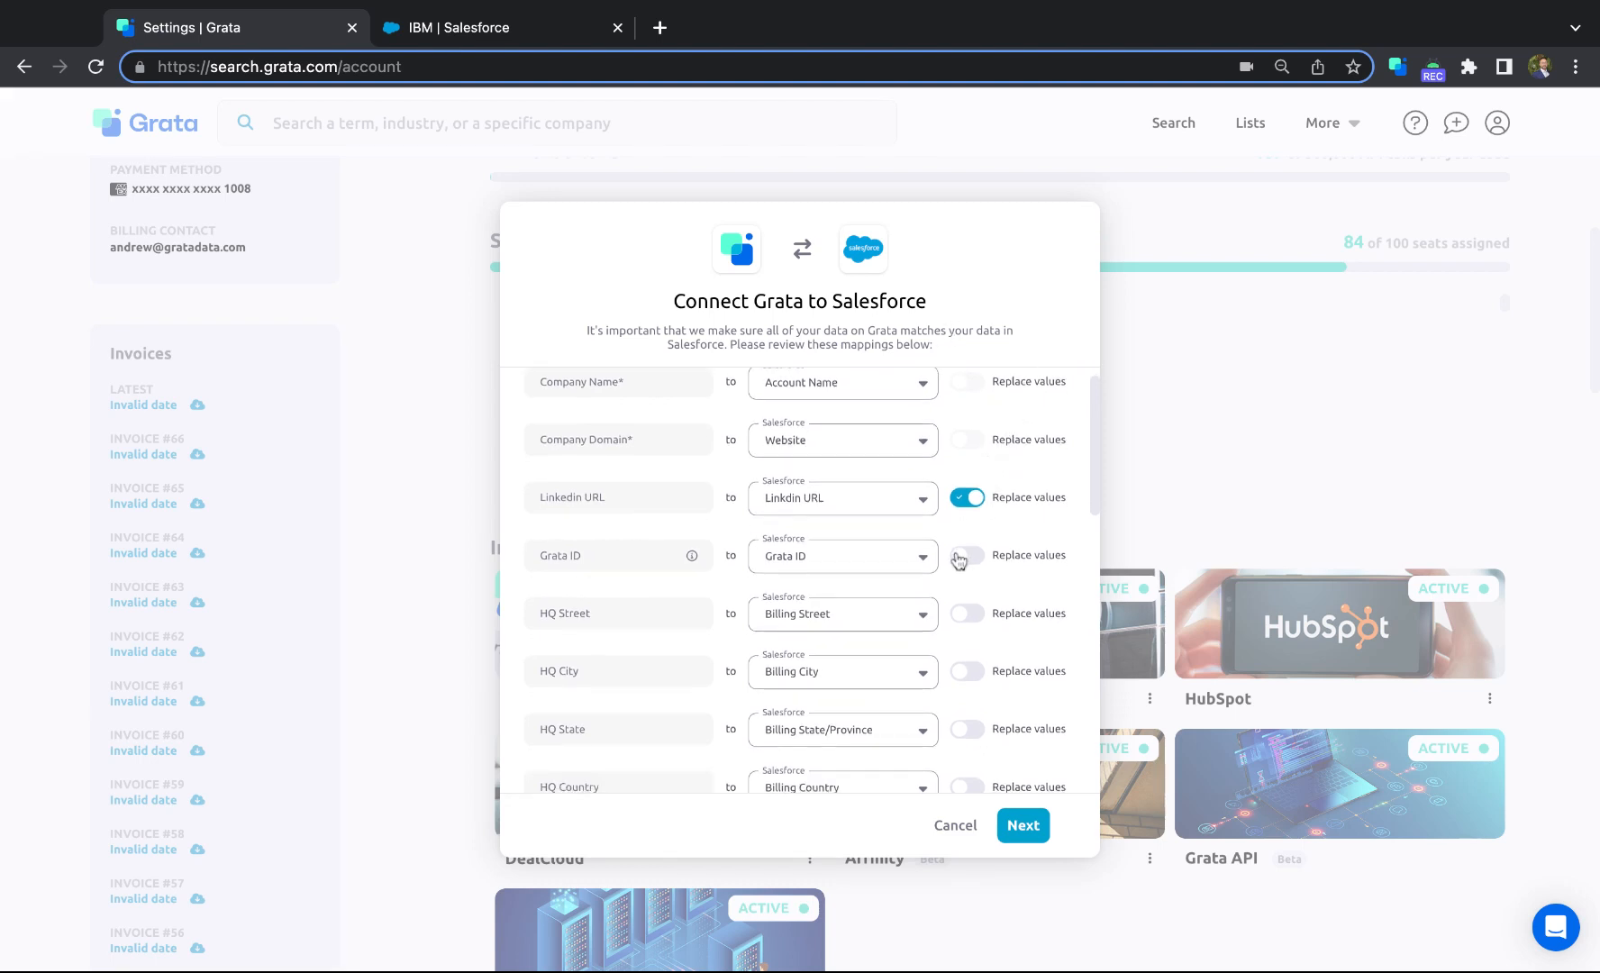
left_click(961, 556)
left_click(966, 617)
left_click(963, 676)
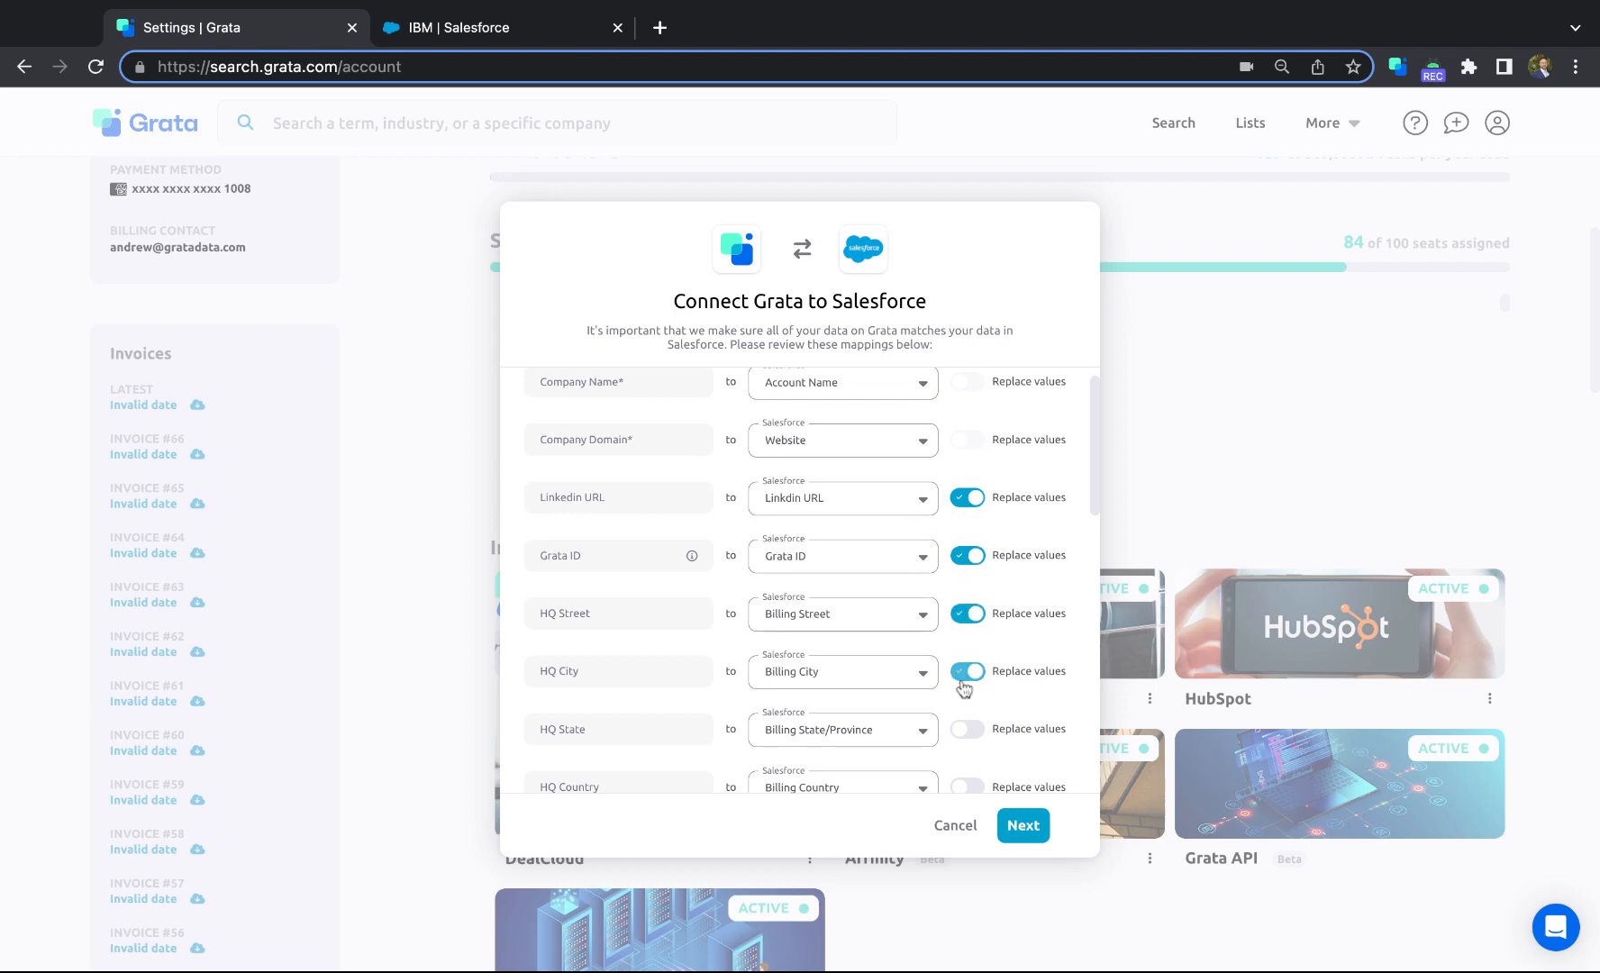
left_click(983, 621)
left_click(978, 673)
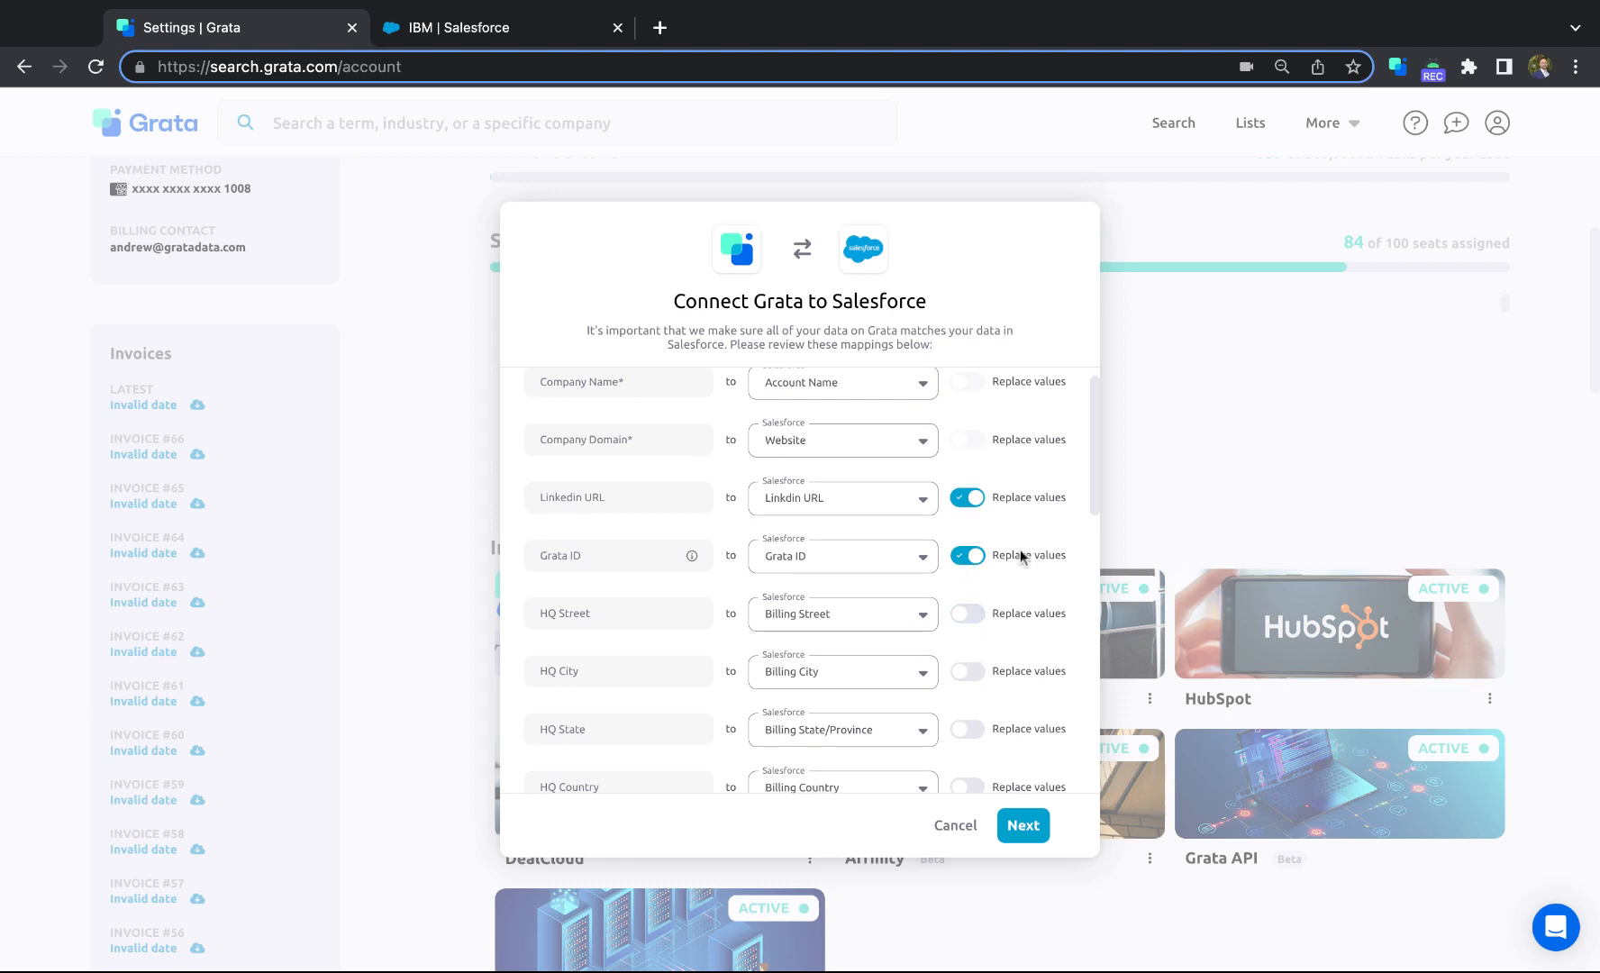
left_click(975, 556)
Accept the company field mappings and continue to the contact mappings
scroll(847, 477, "up", 1)
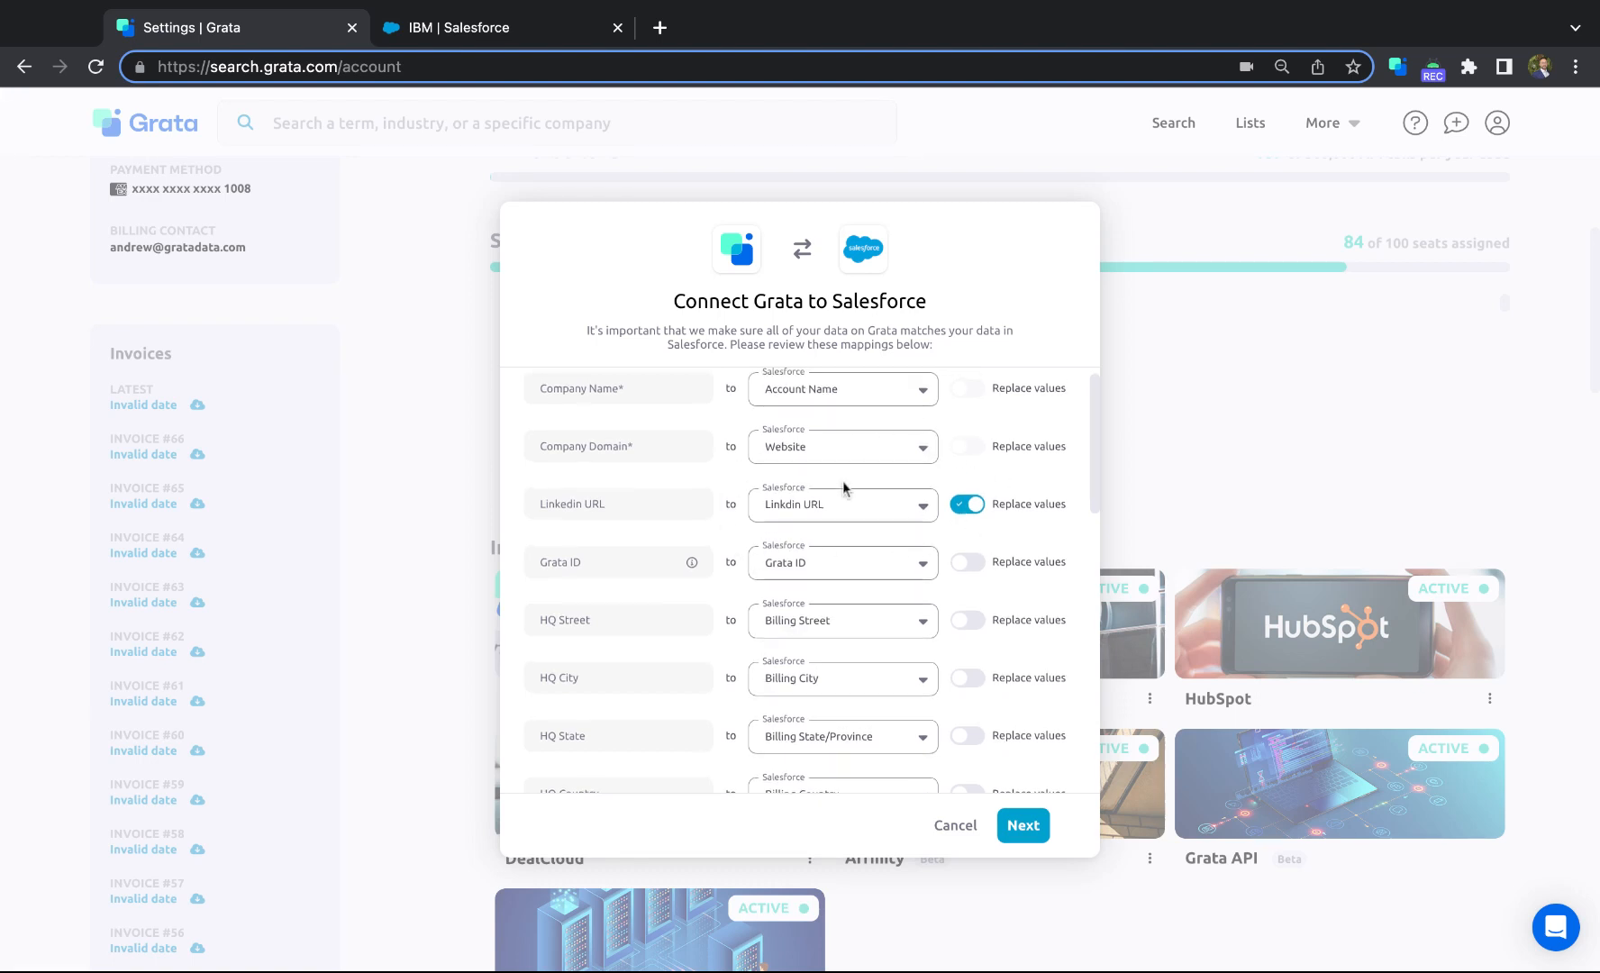
scroll(844, 487, "up", 1)
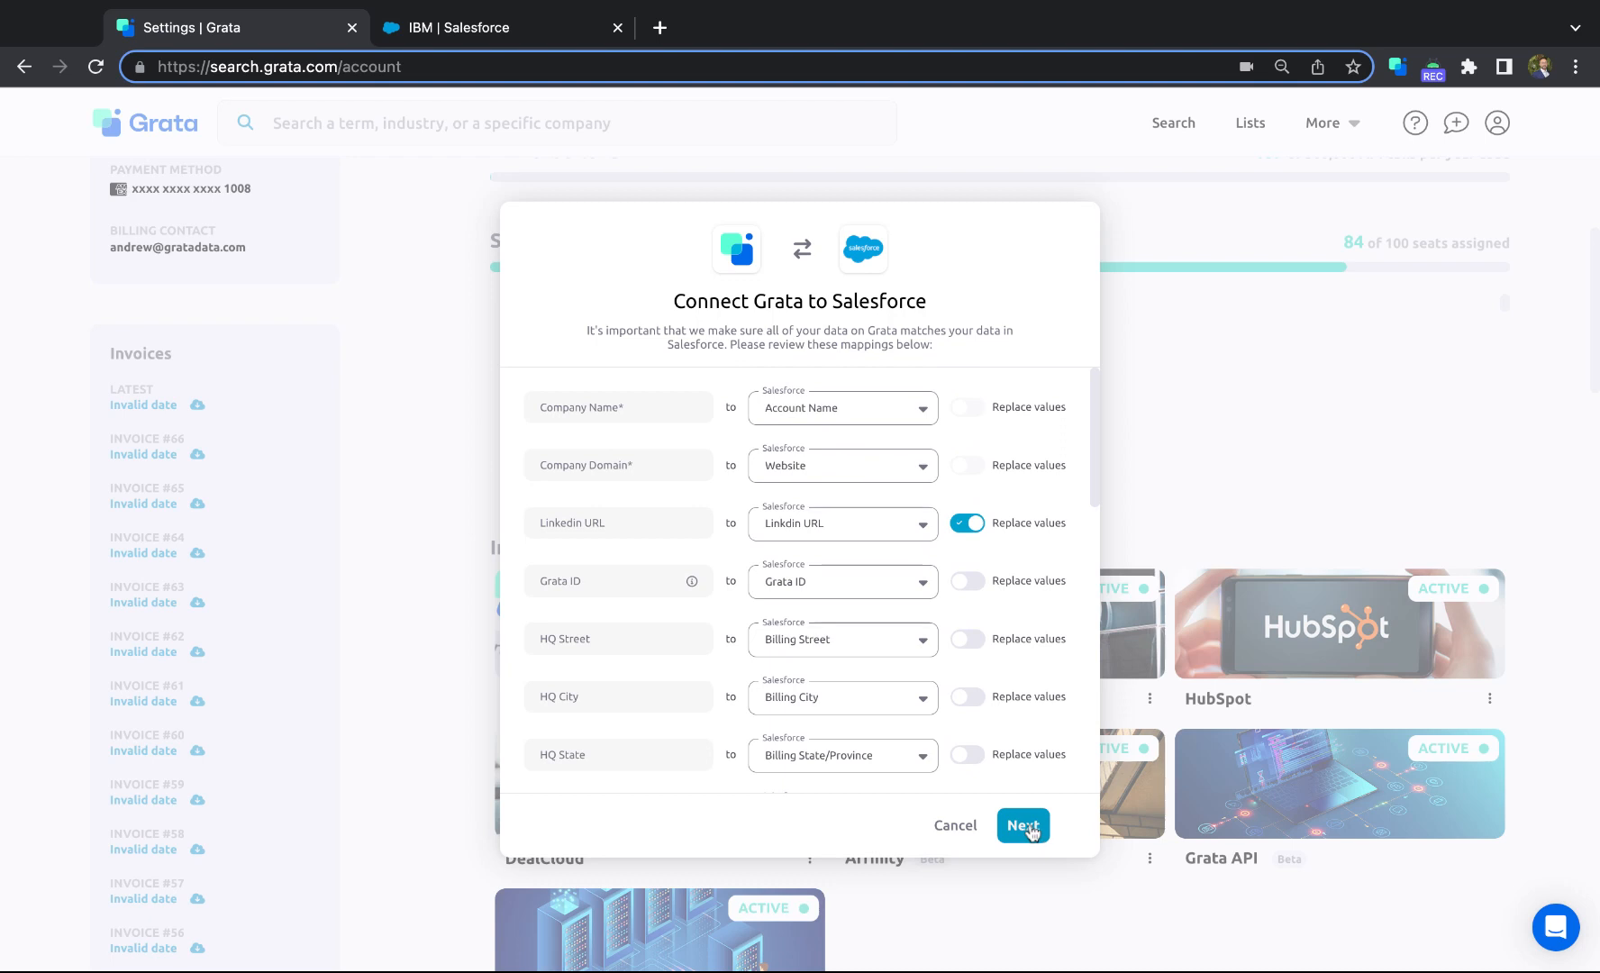
left_click(1027, 828)
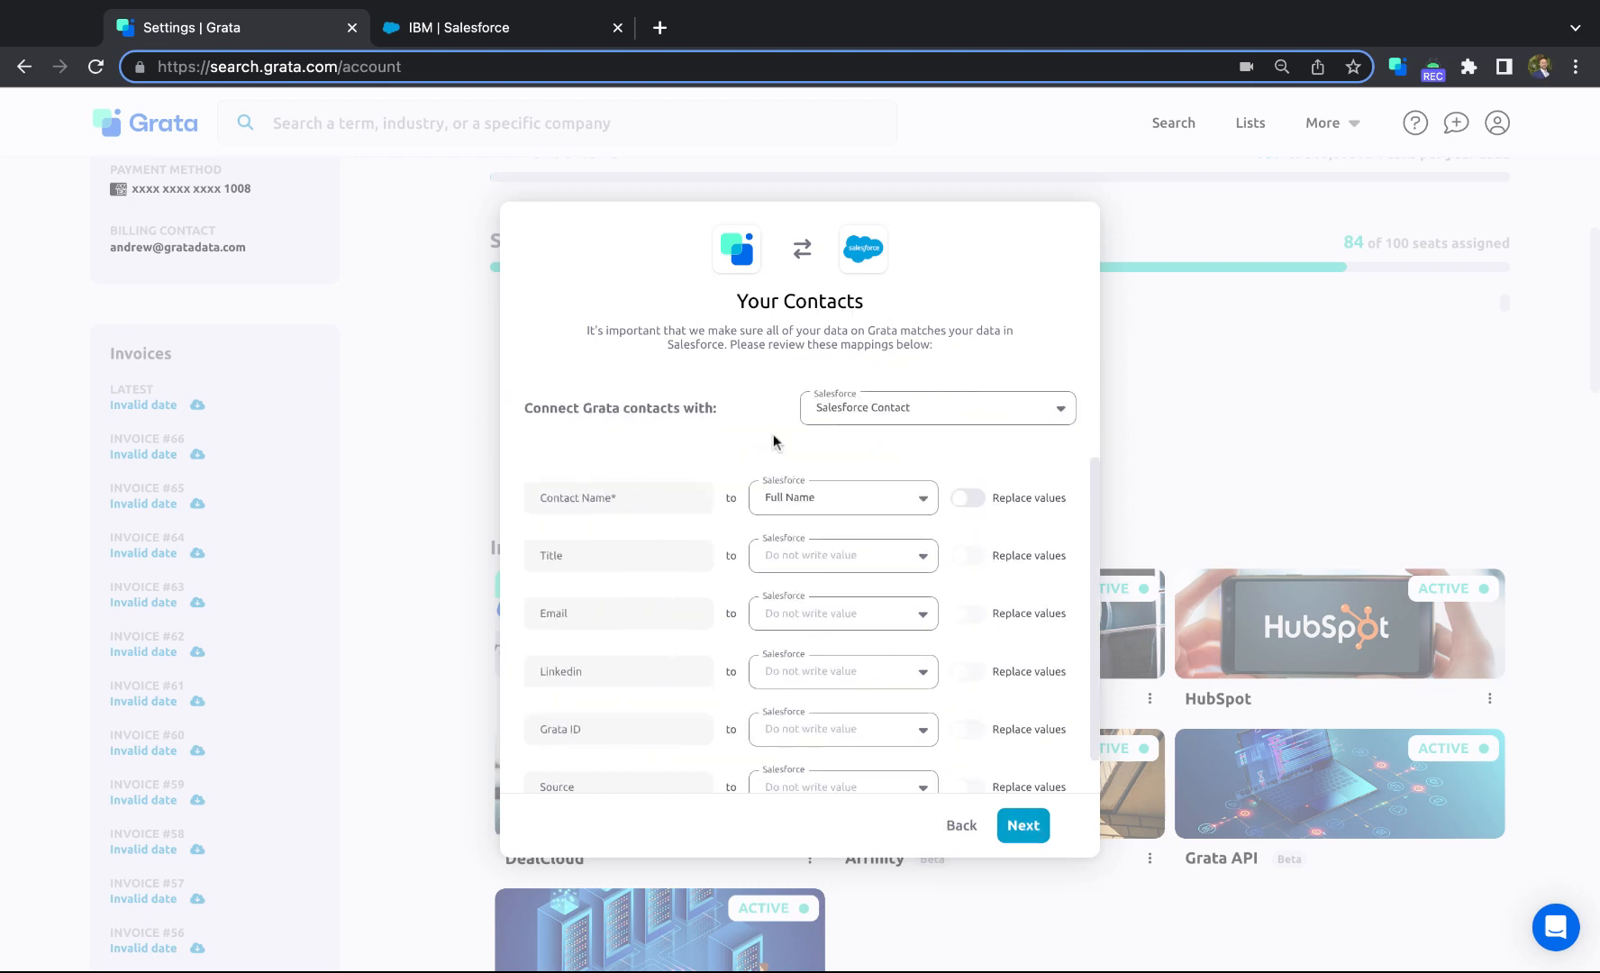
Keep Grata contacts connected with Salesforce Contact and accept the contact field mappings
left_click(953, 423)
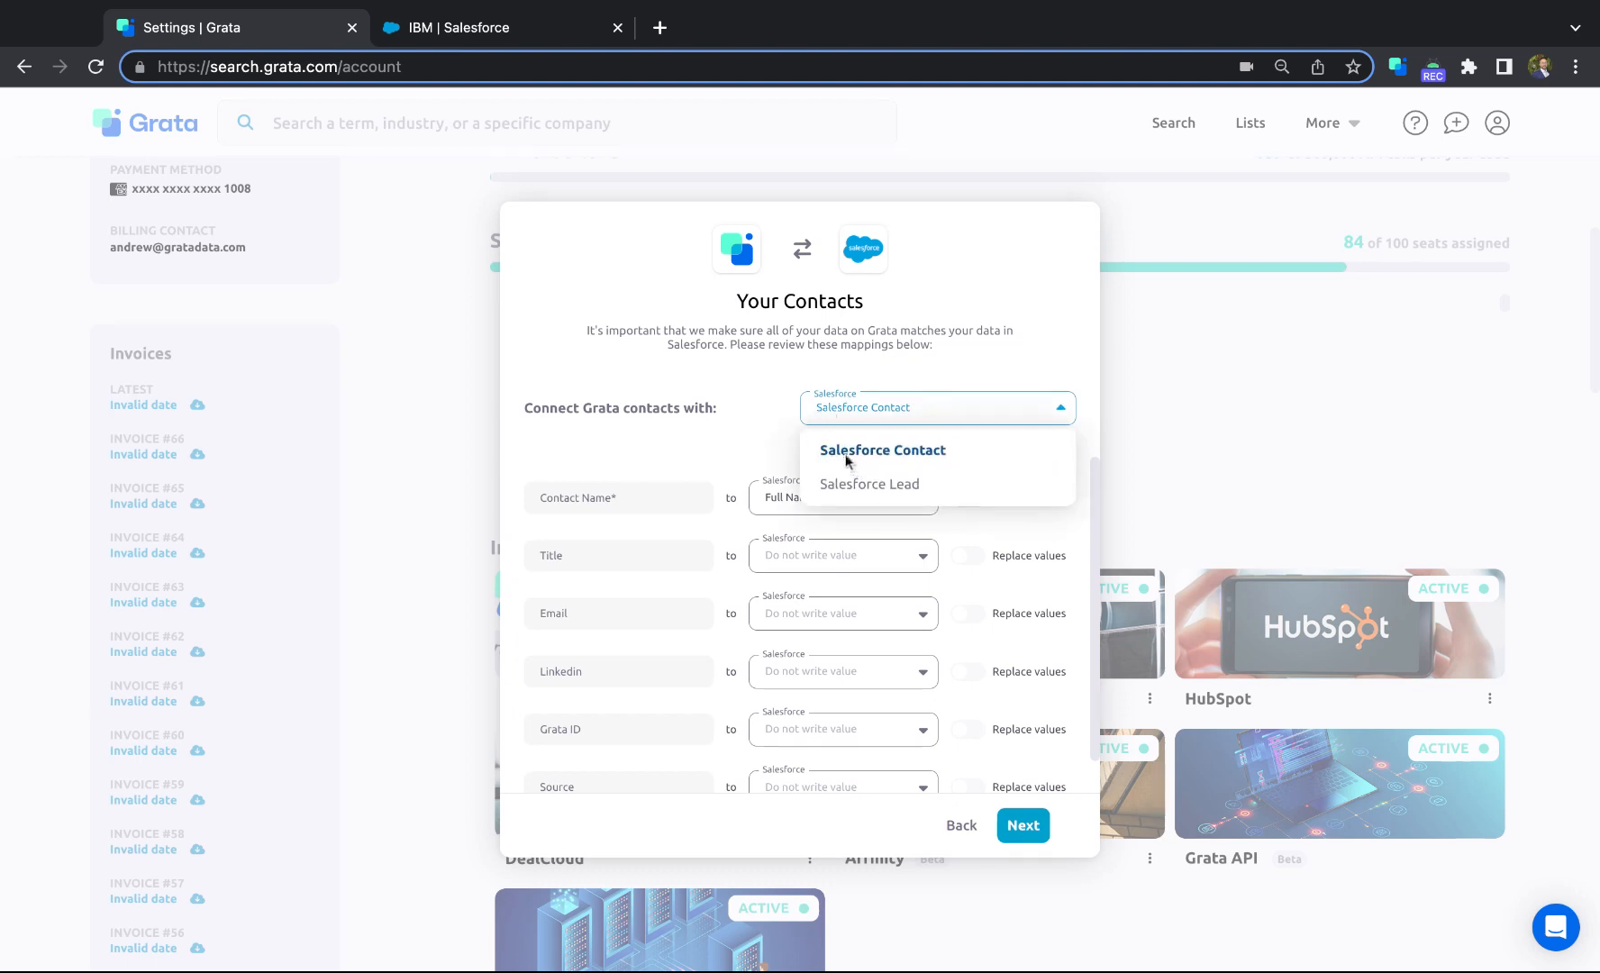
left_click(763, 448)
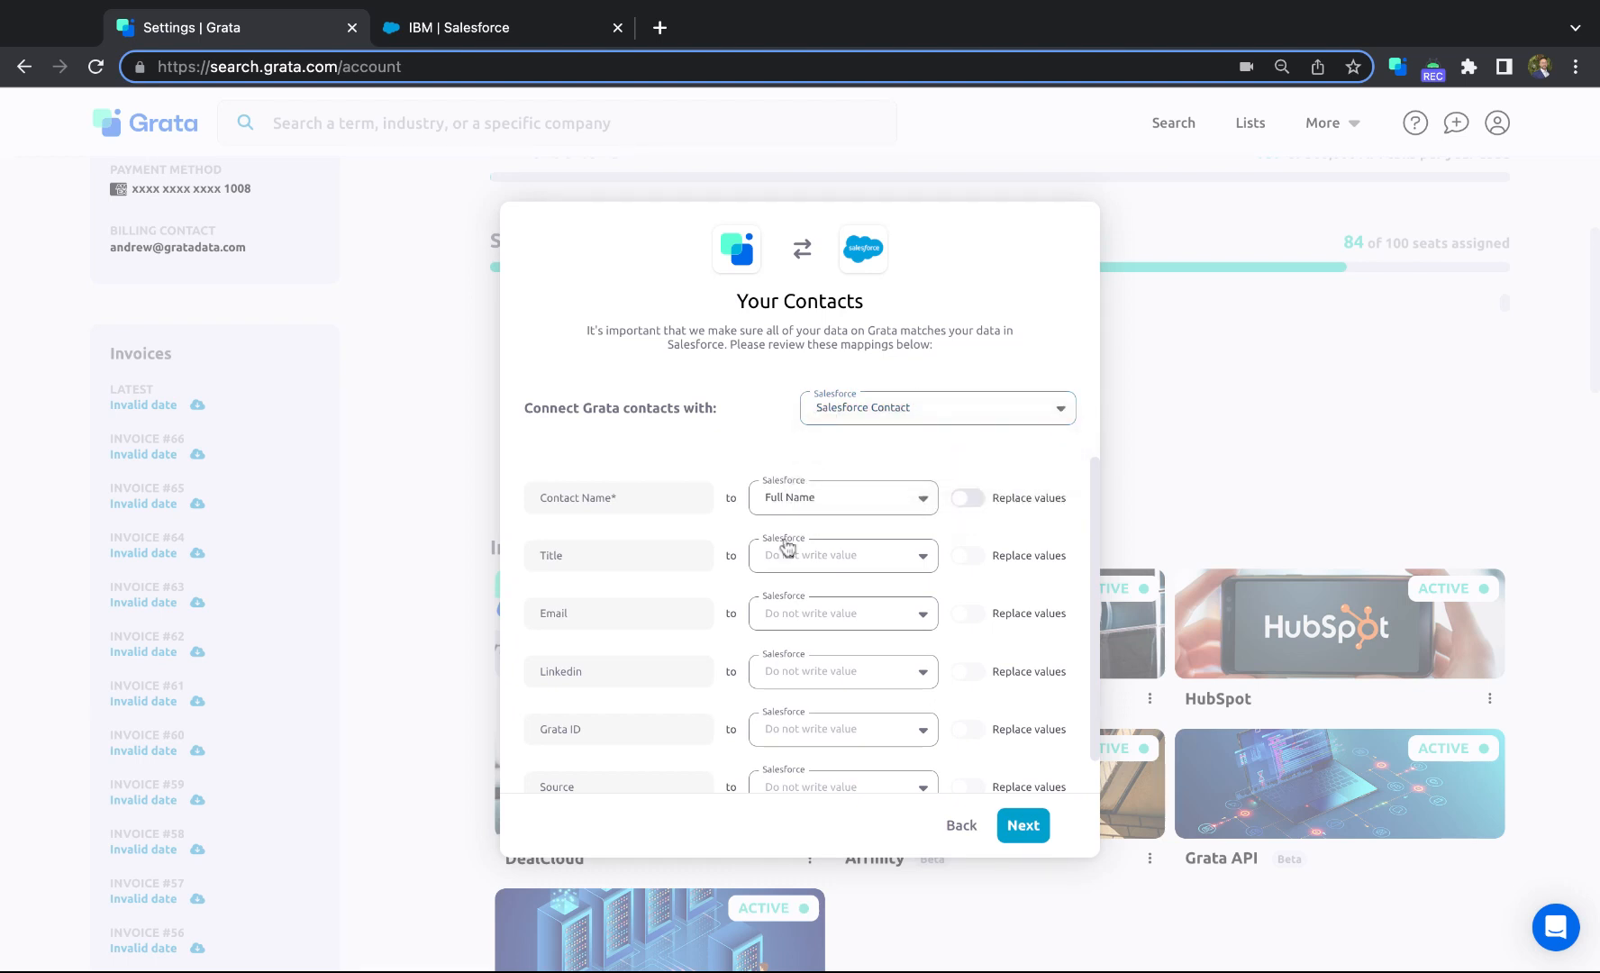
scroll(789, 550, "down", 1)
scroll(811, 605, "up", 1)
scroll(811, 500, "down", 1)
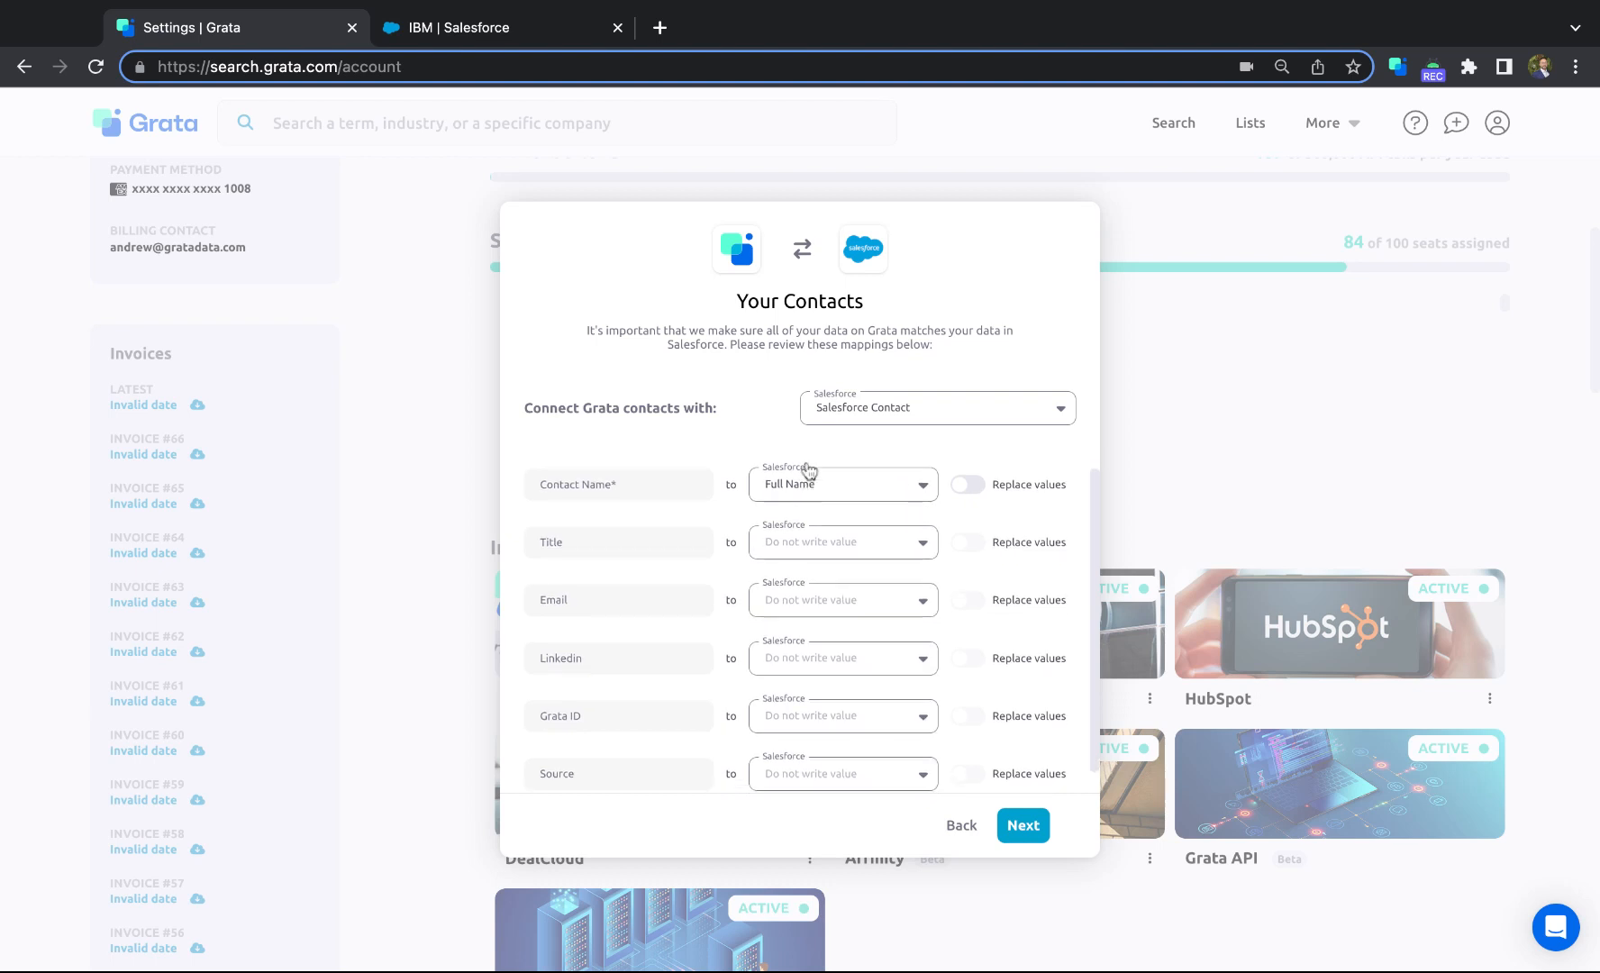
left_click(1018, 826)
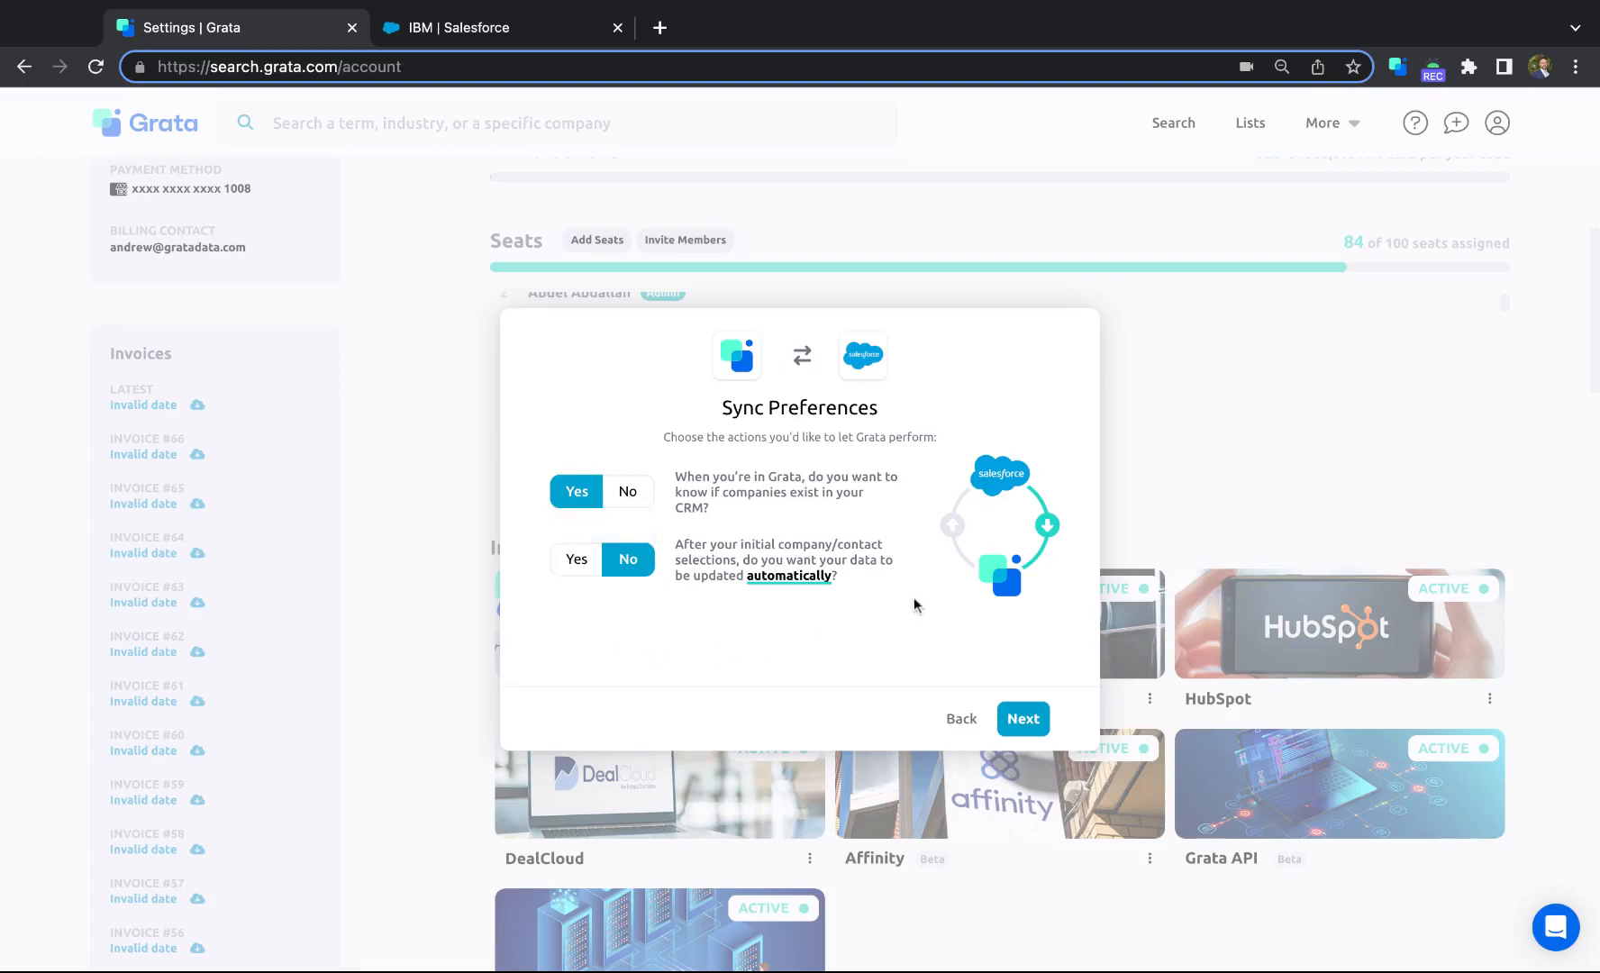
Accept the sync preferences, with the CRM existence check at Yes and automatic updates at No, and finish the Salesforce setup
left_click(1034, 722)
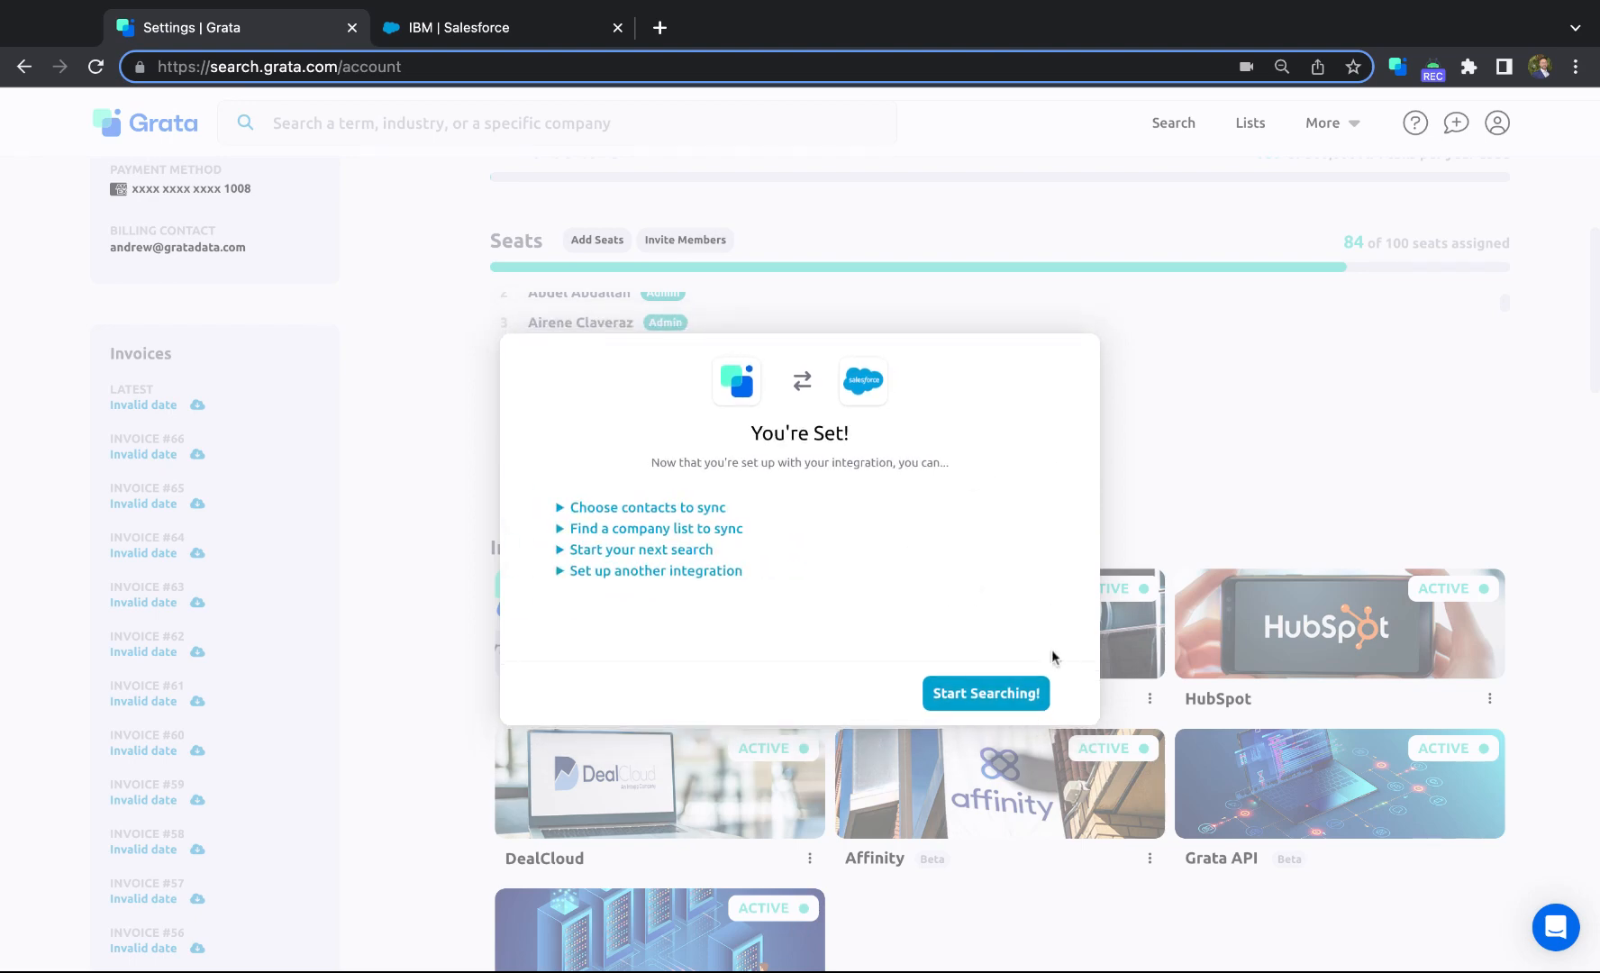
left_click(1000, 692)
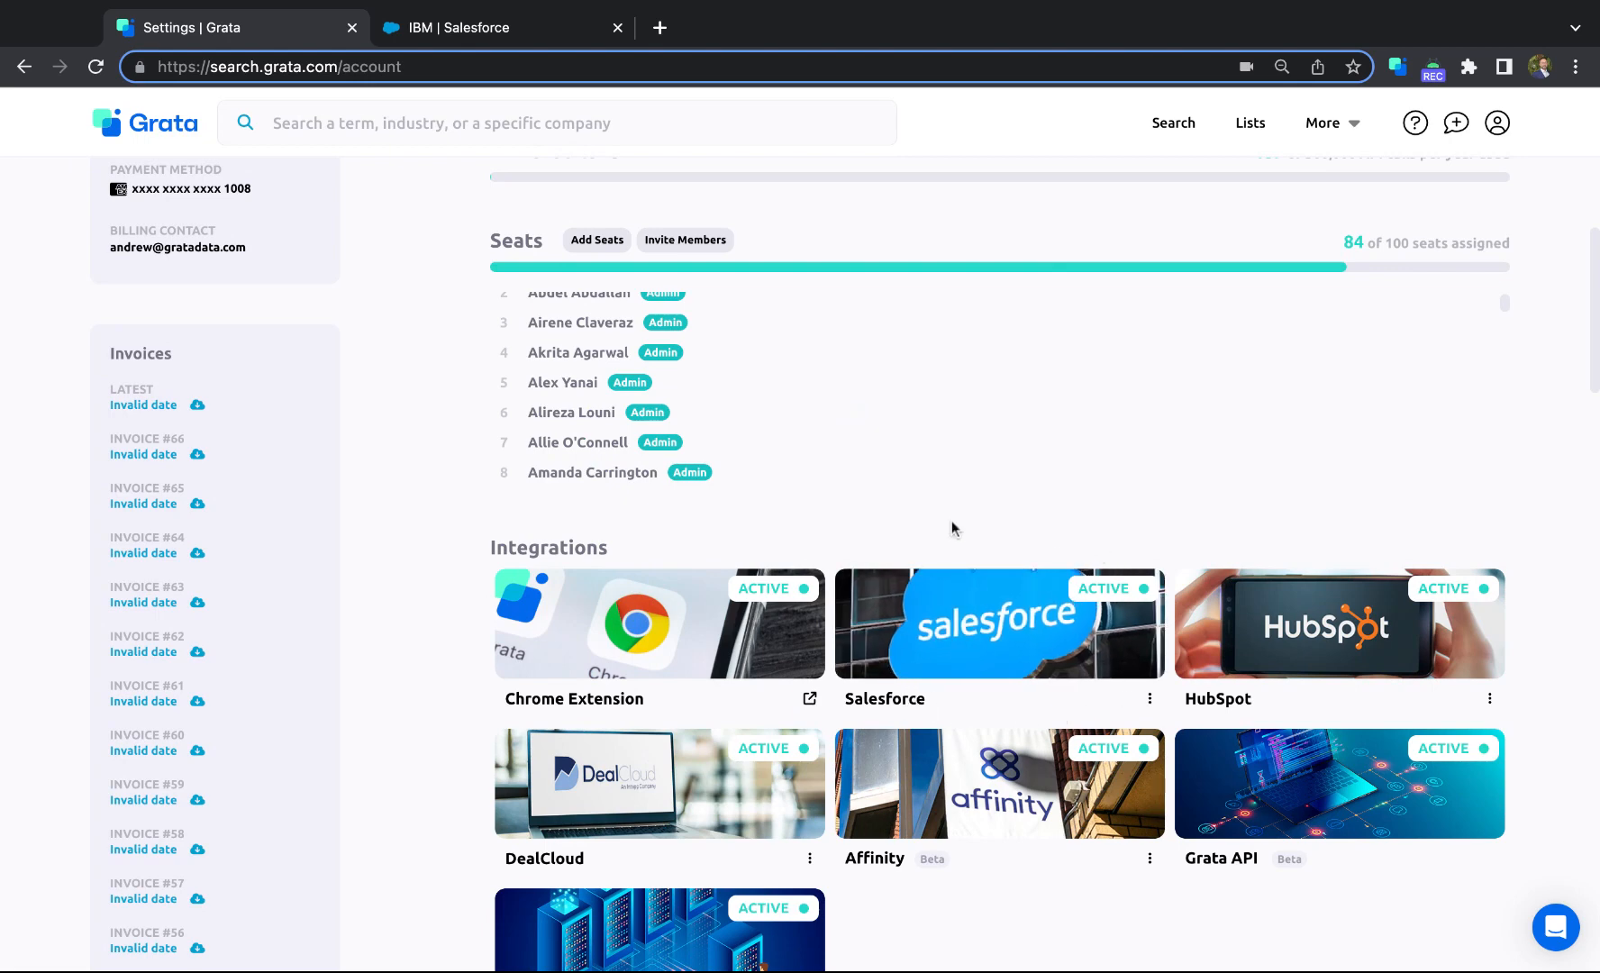
Search for IBM and open the company profile matching ibm.com
scroll(1081, 517, "up", 1)
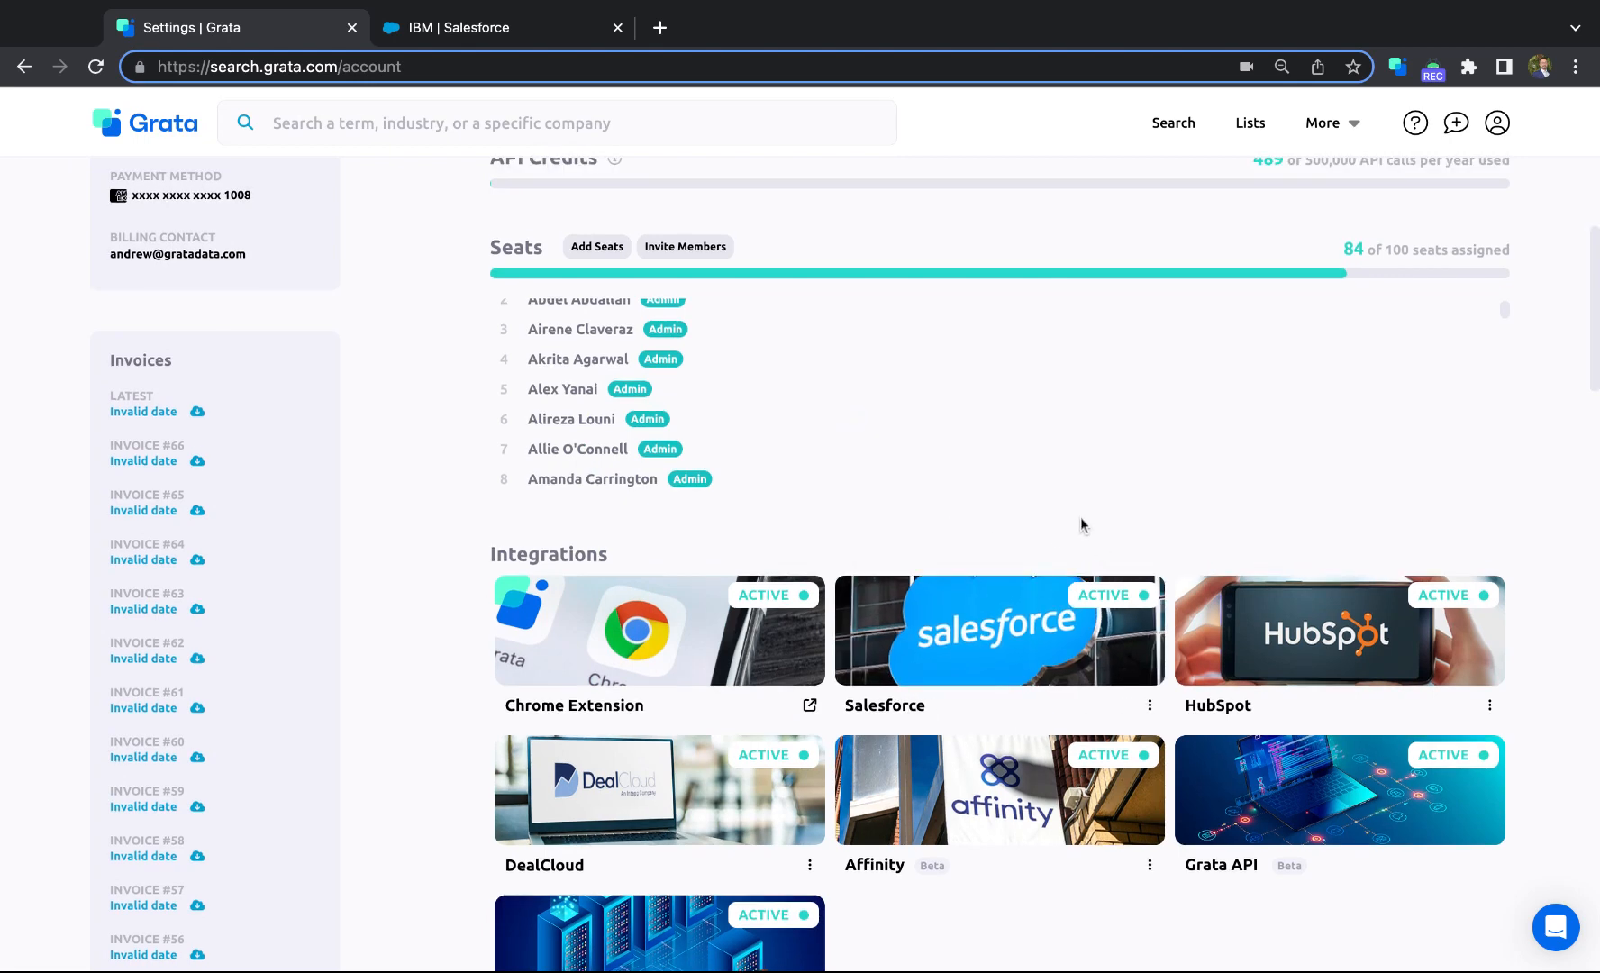
scroll(1029, 547, "up", 5)
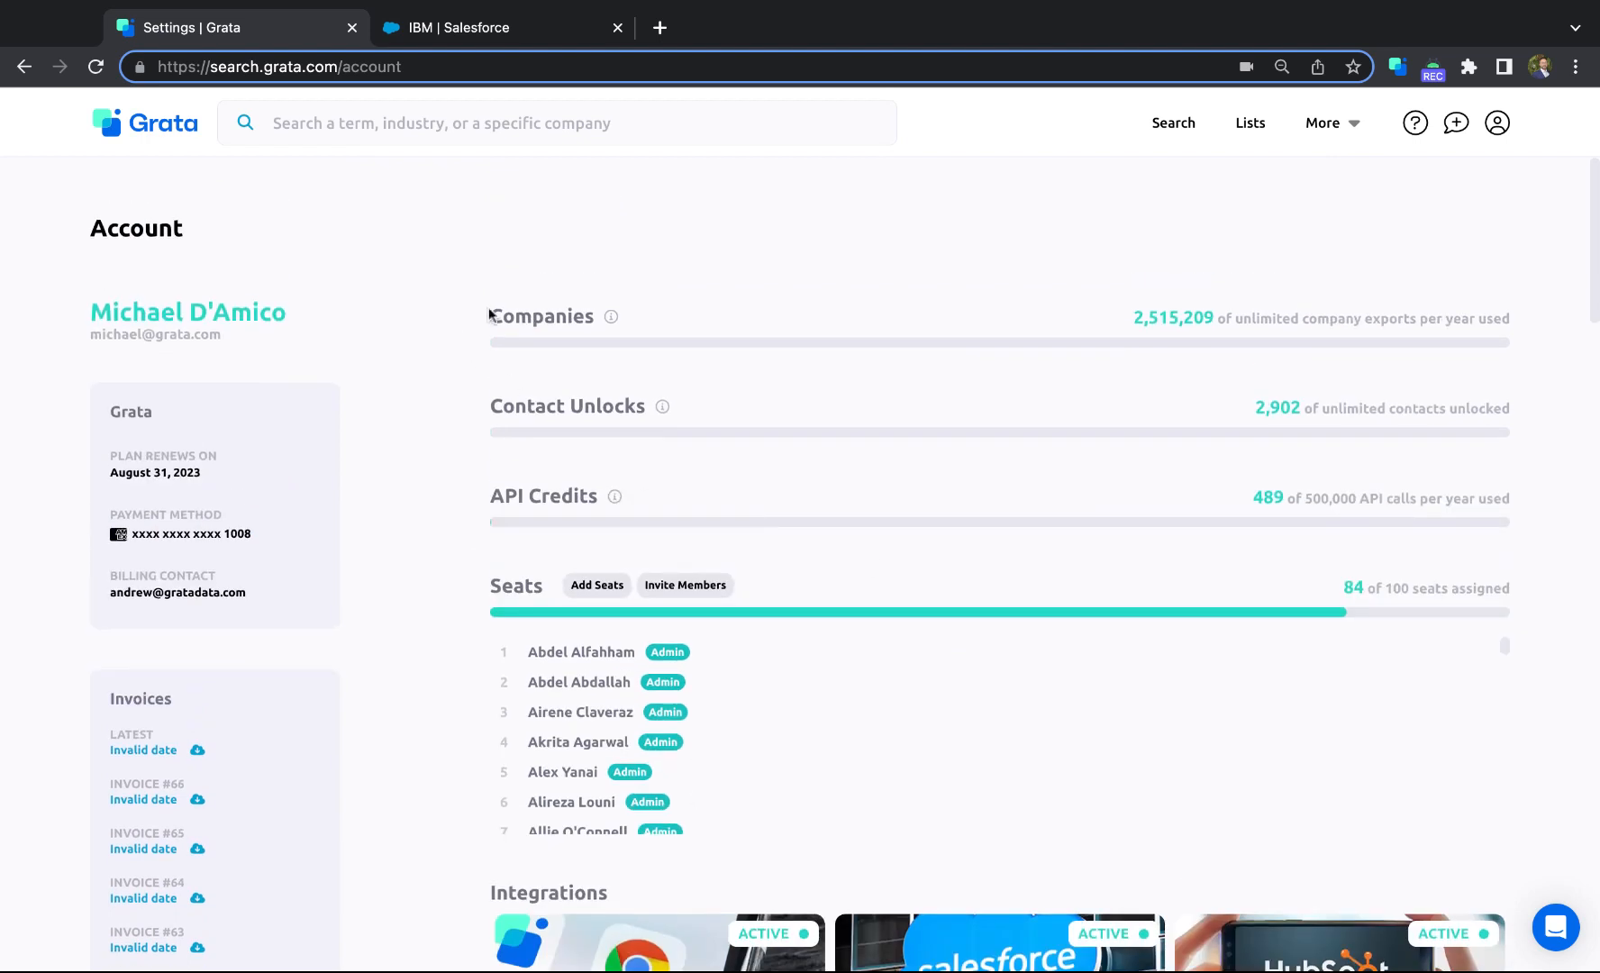
left_click(500, 125)
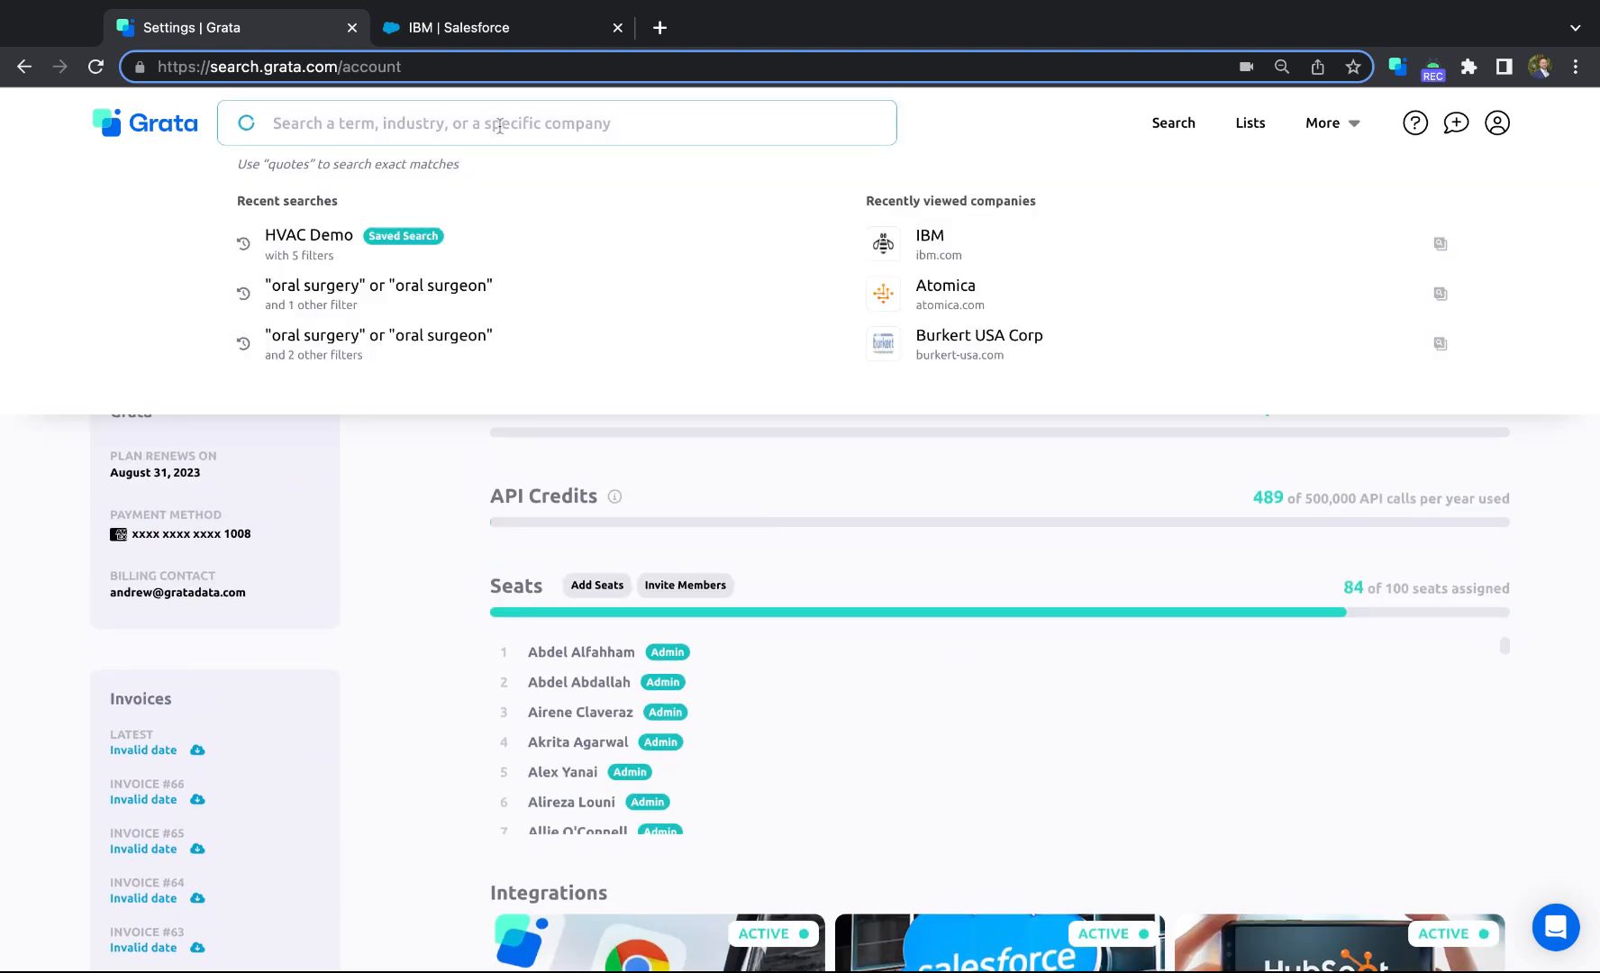
type("IBM")
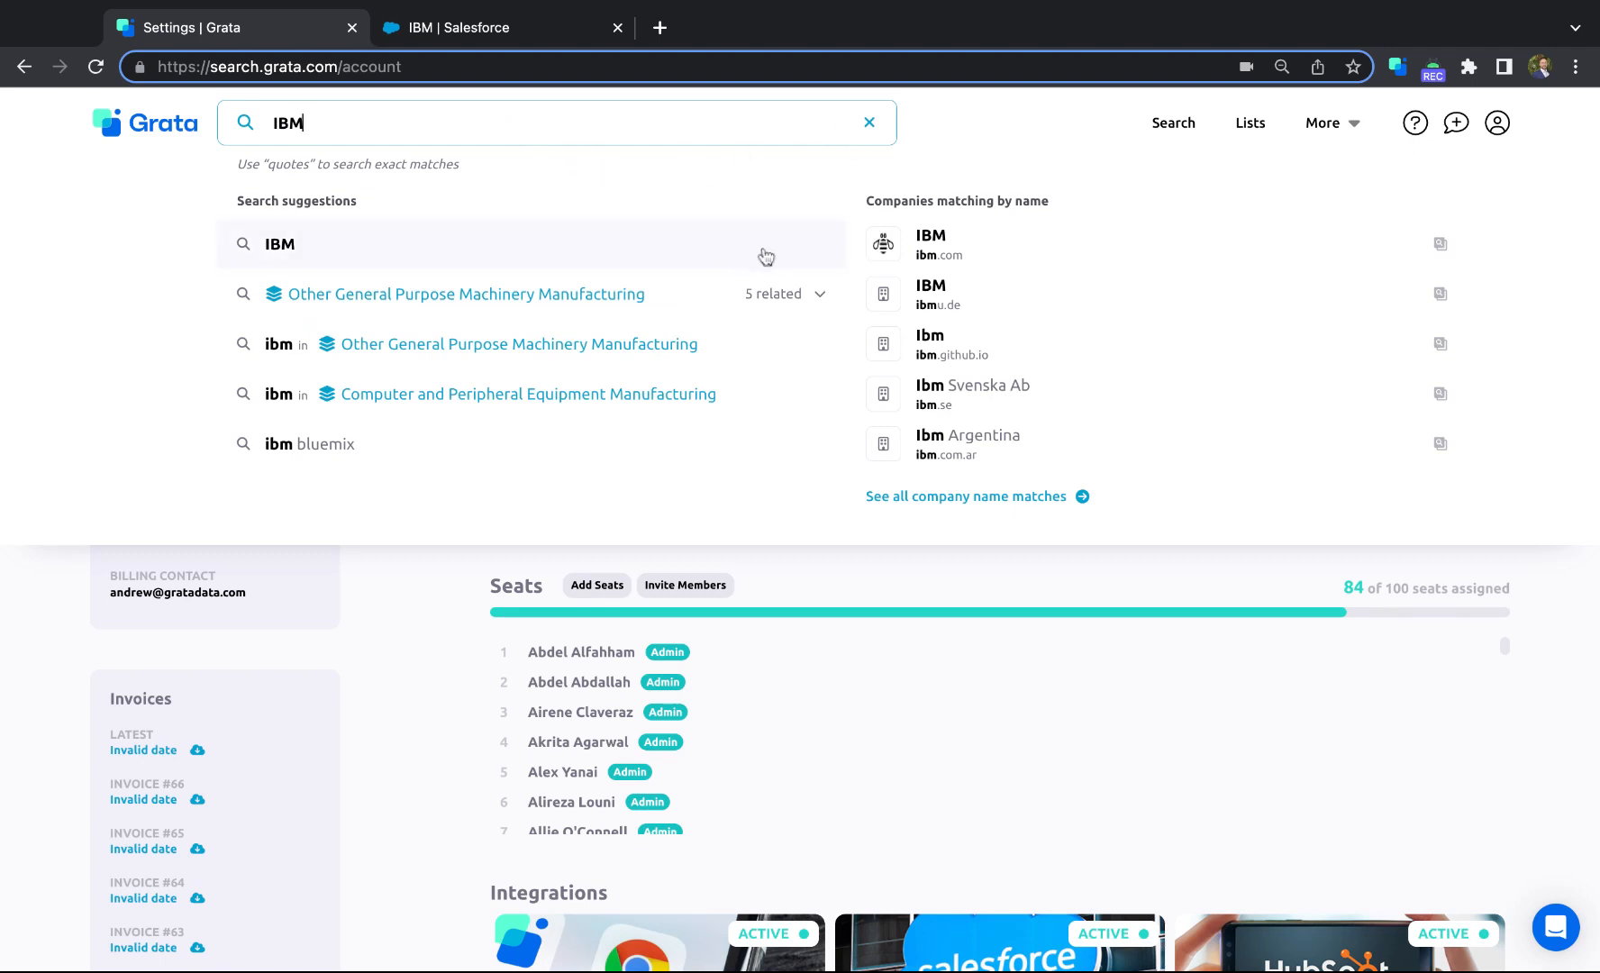
left_click(941, 252)
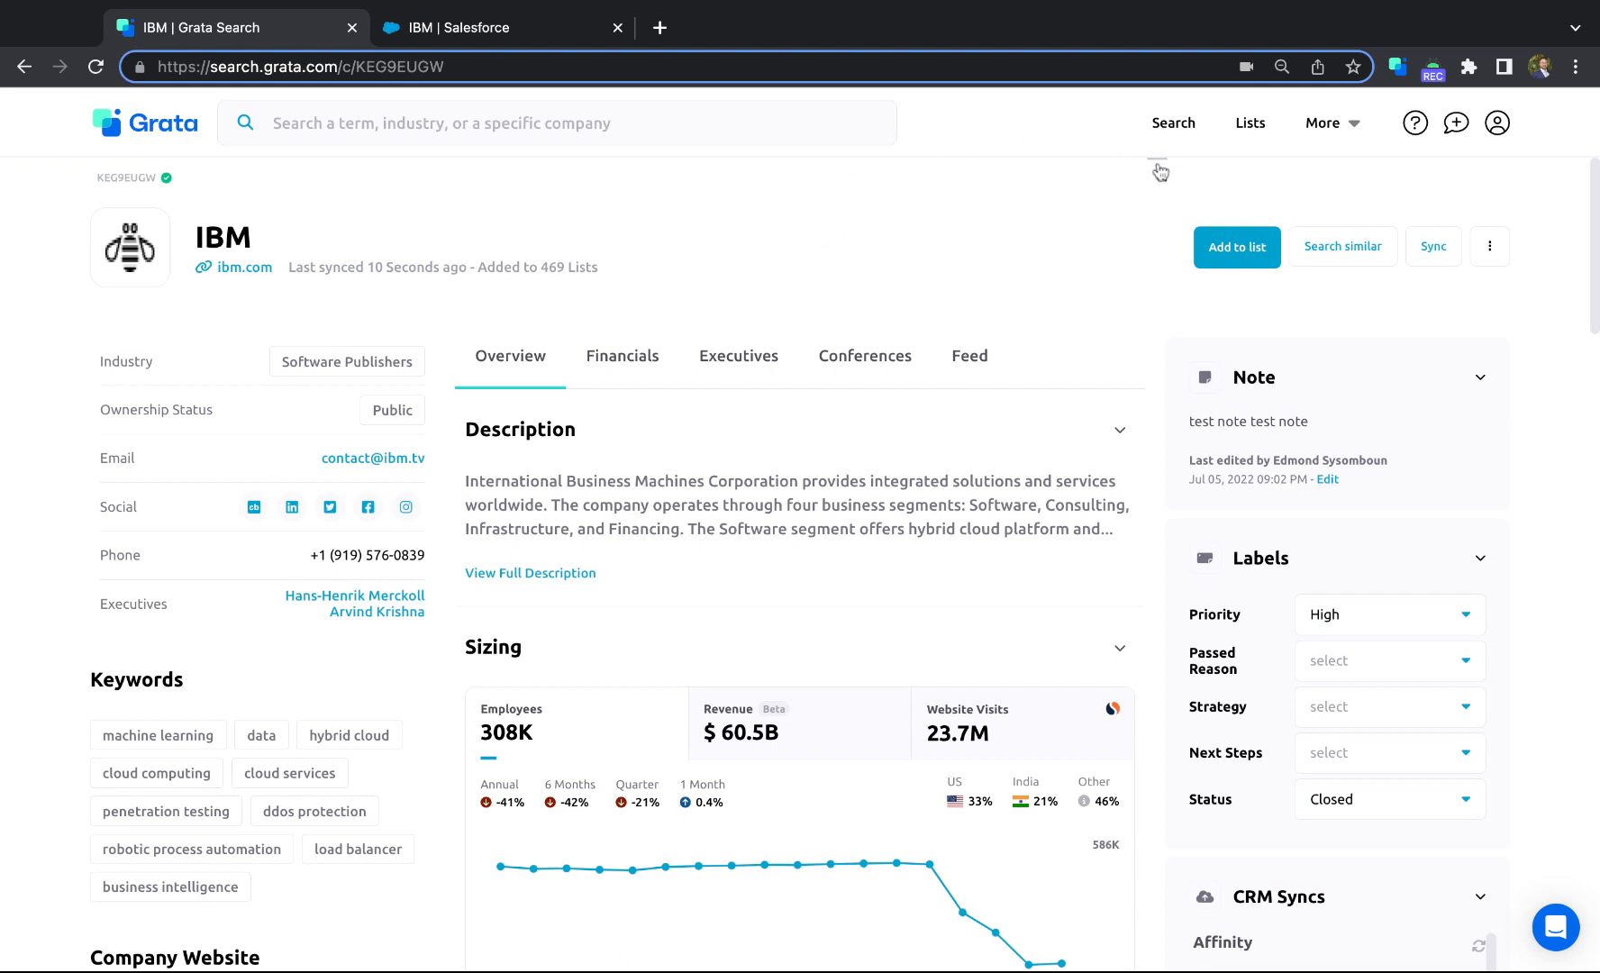
Sync IBM with Salesforce, exporting companies only
left_click(1431, 252)
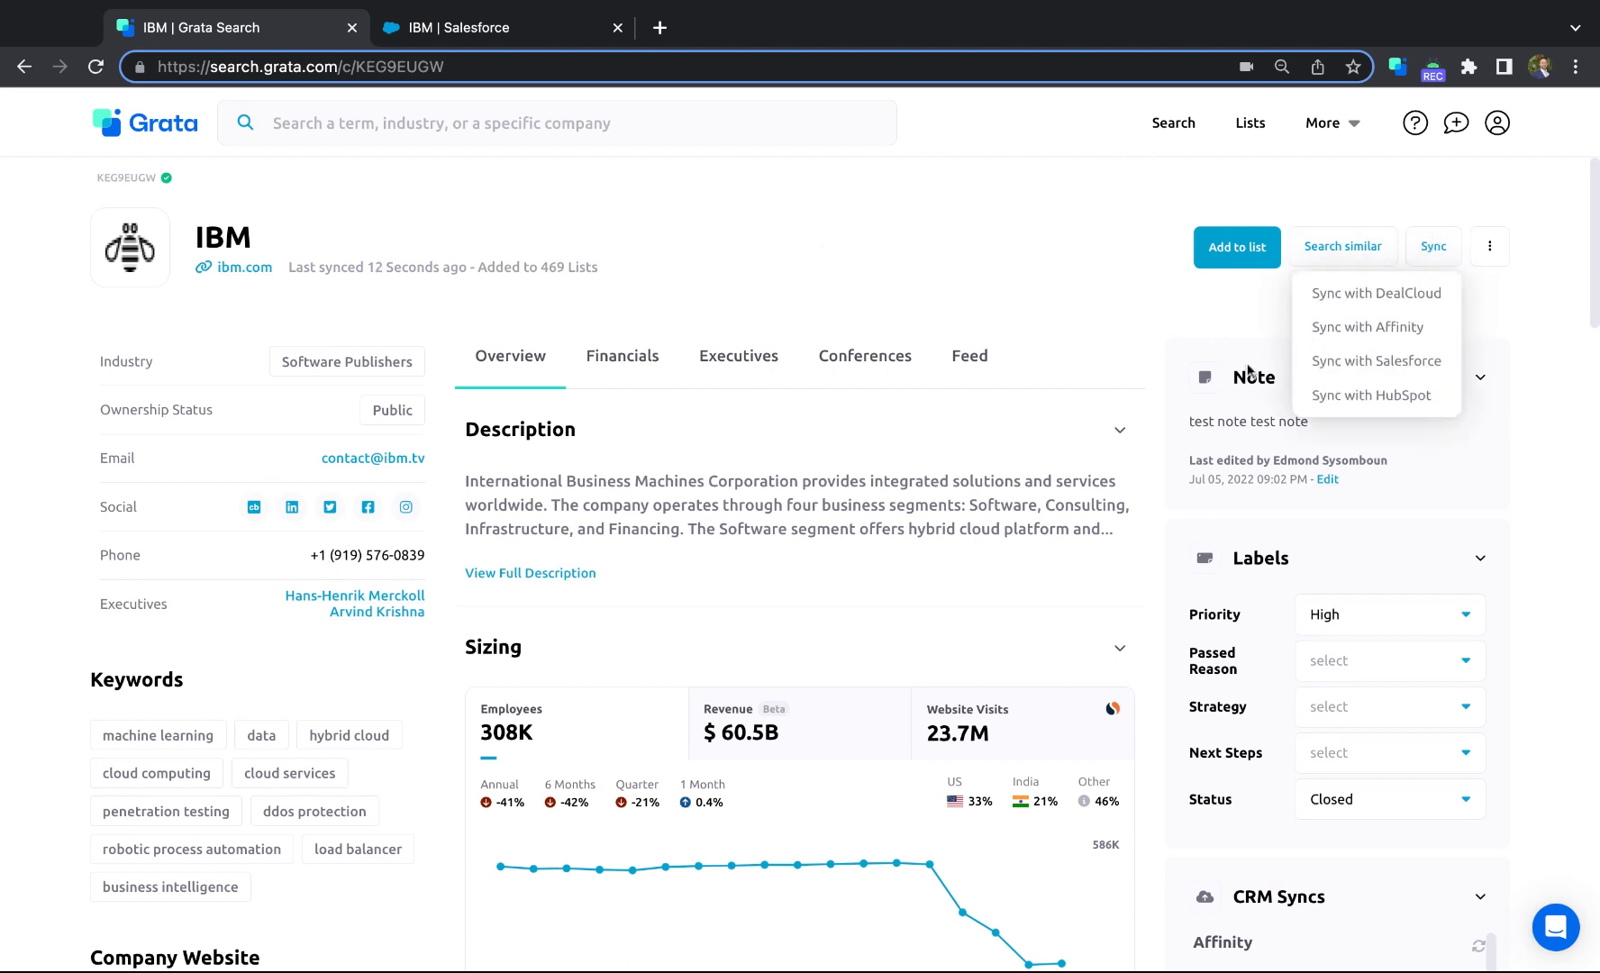
left_click(1329, 365)
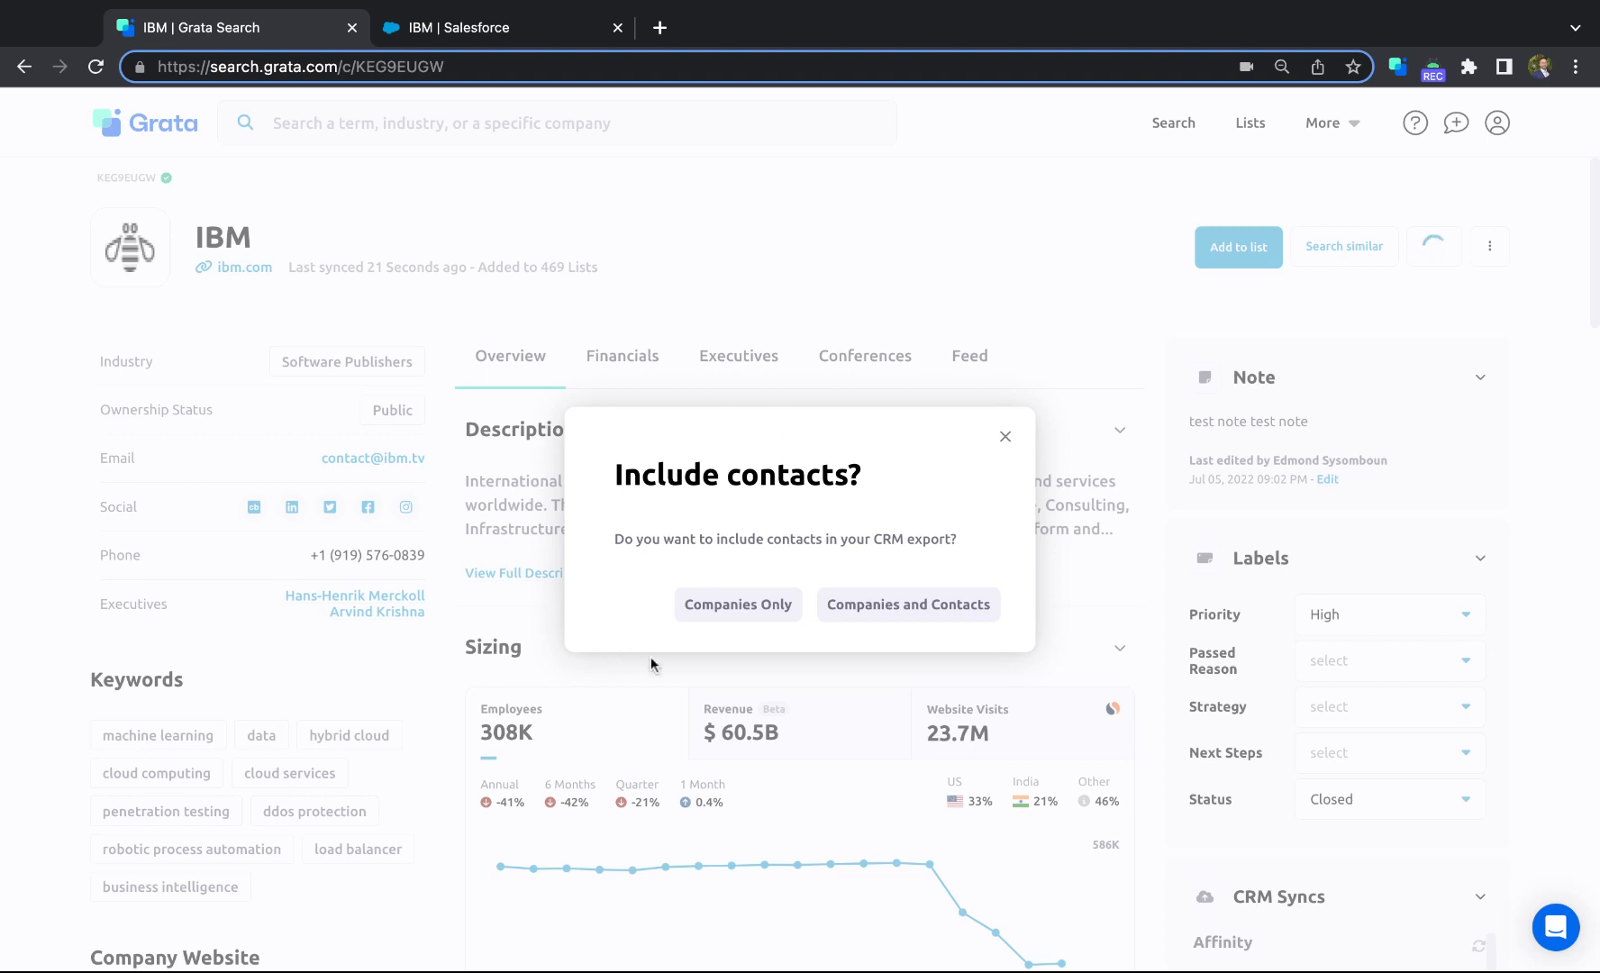
left_click(751, 602)
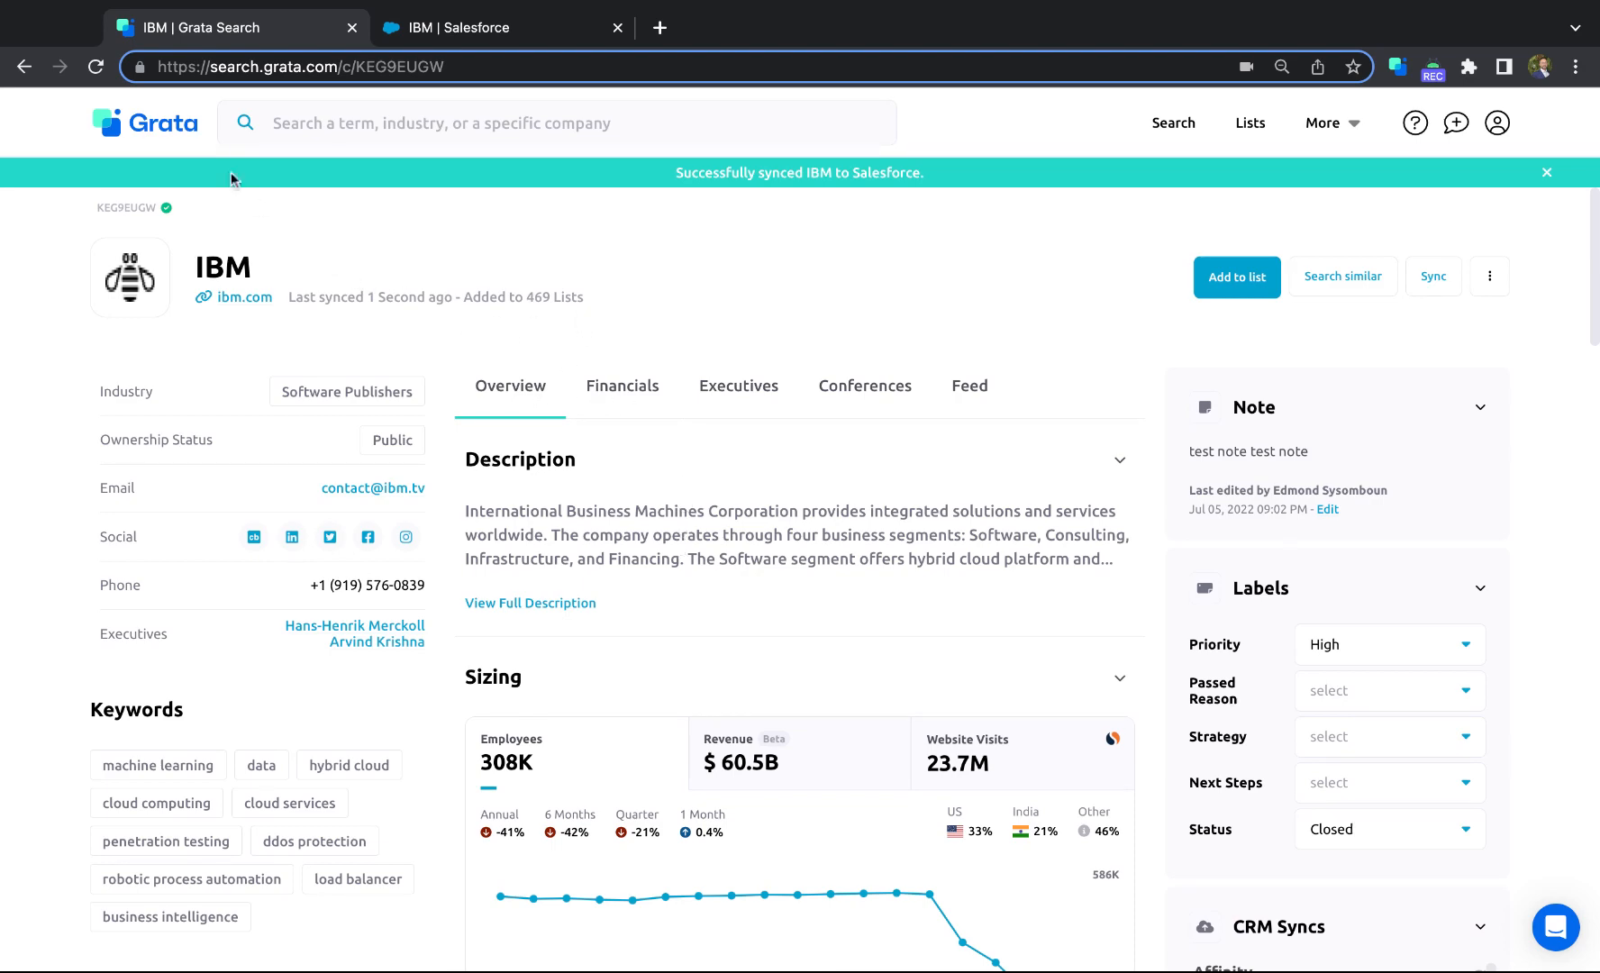
Switch to Salesforce and examine the IBM account's details, including the growth, funding, LinkedIn and source fields
left_click(510, 31)
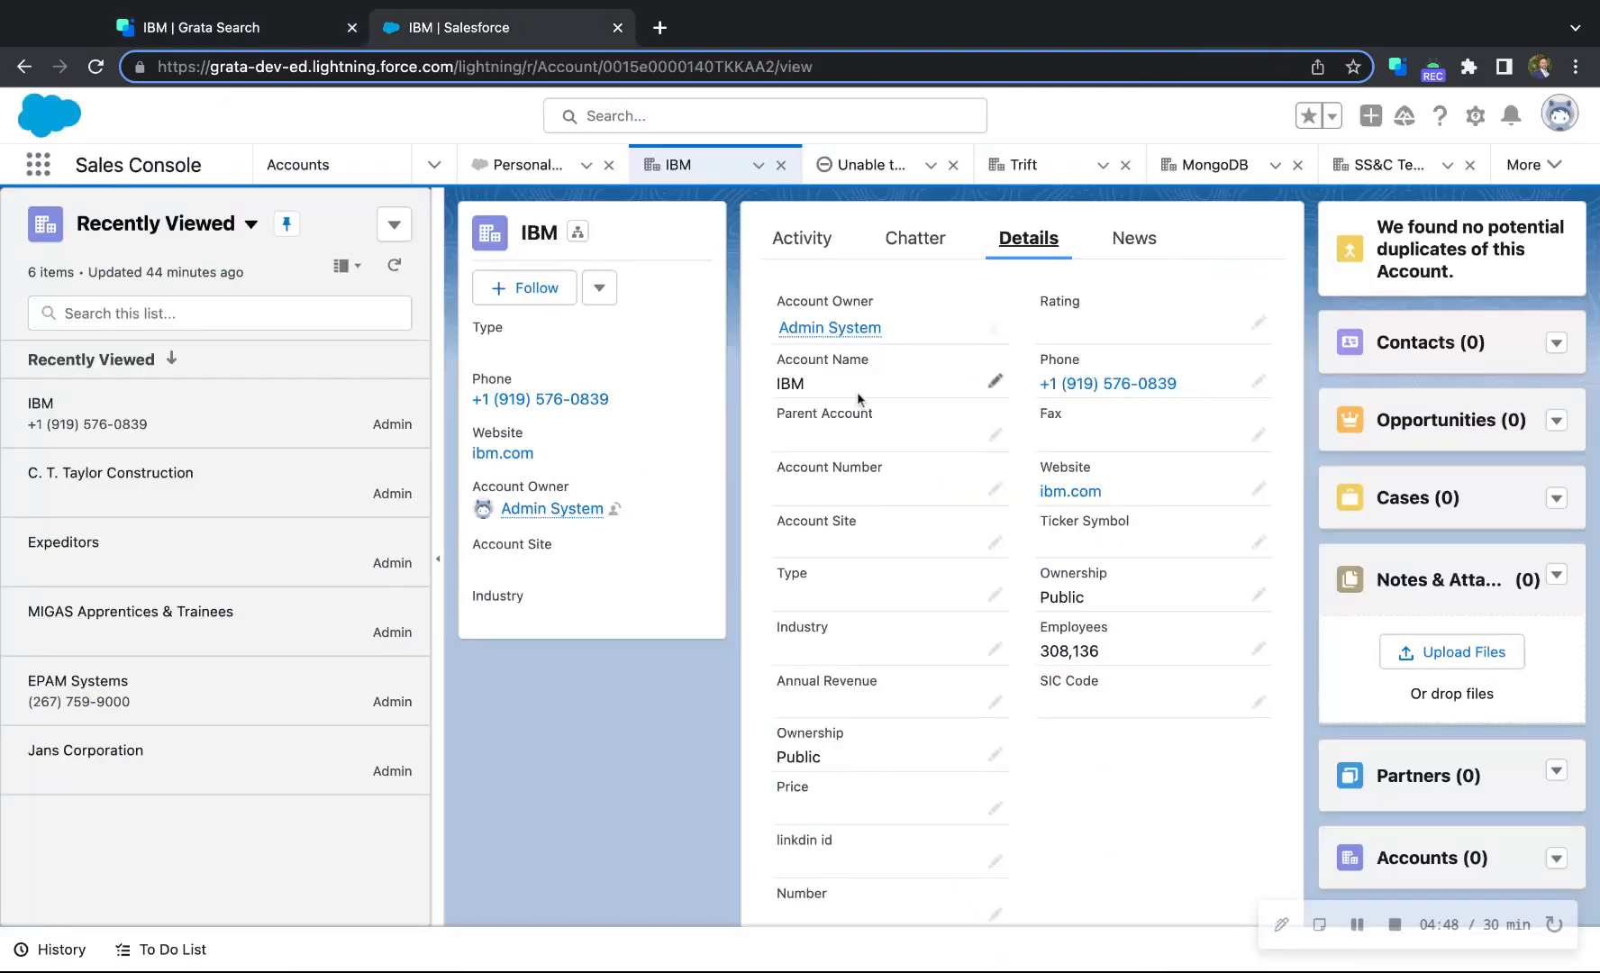
scroll(903, 469, "down", 5)
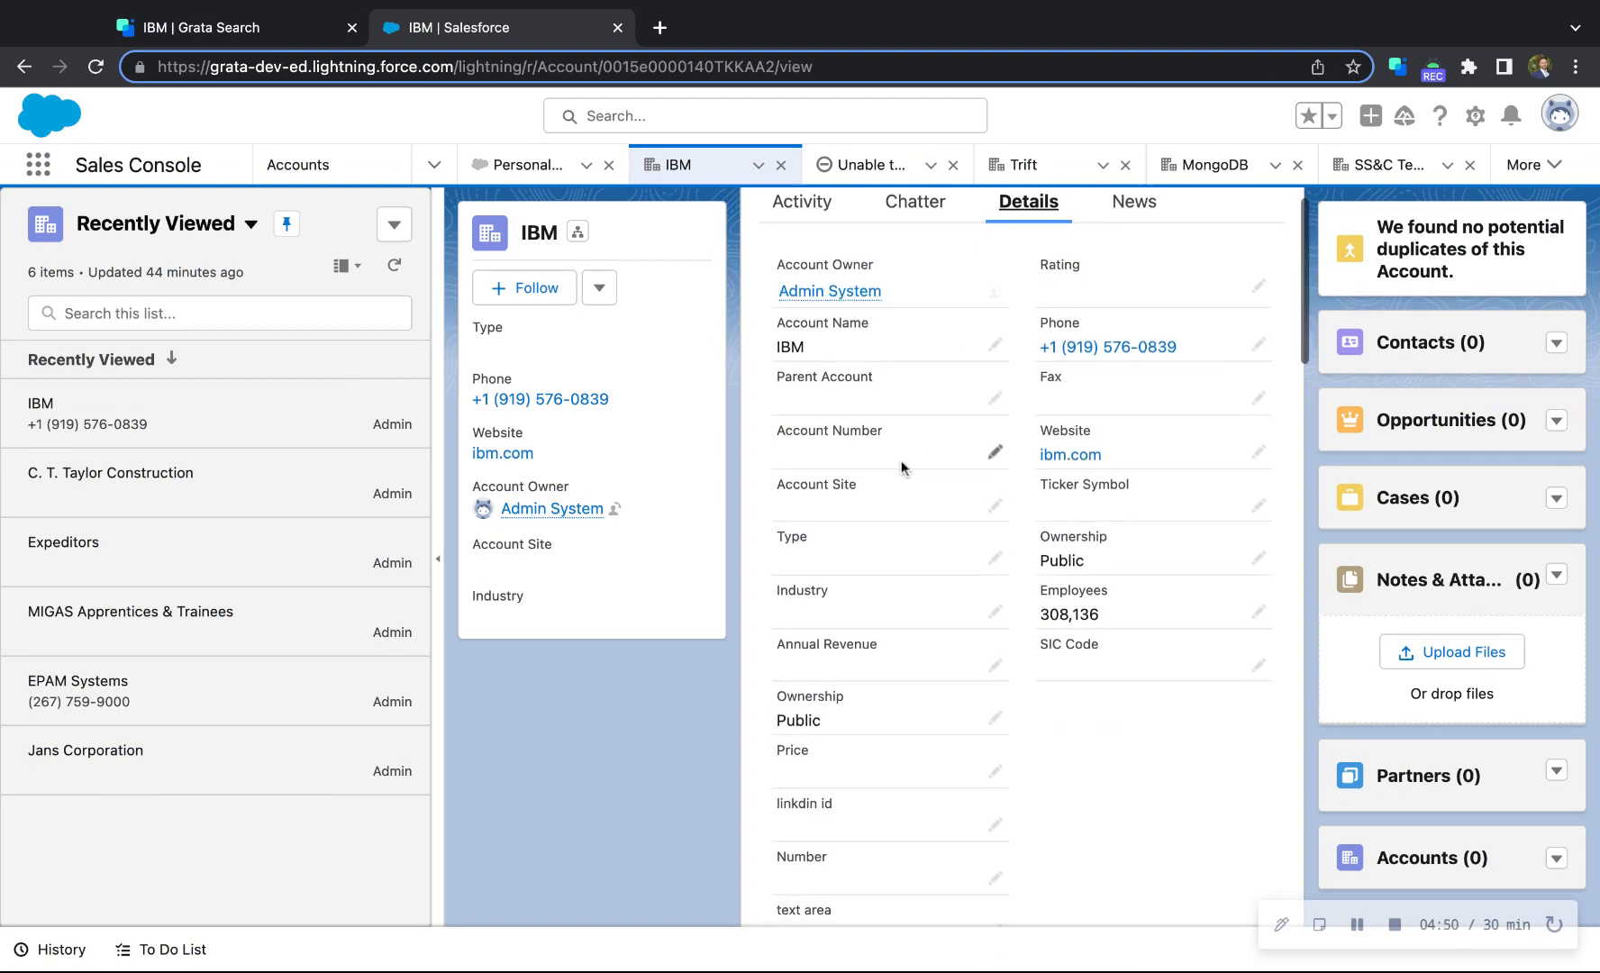
scroll(902, 532, "down", 6)
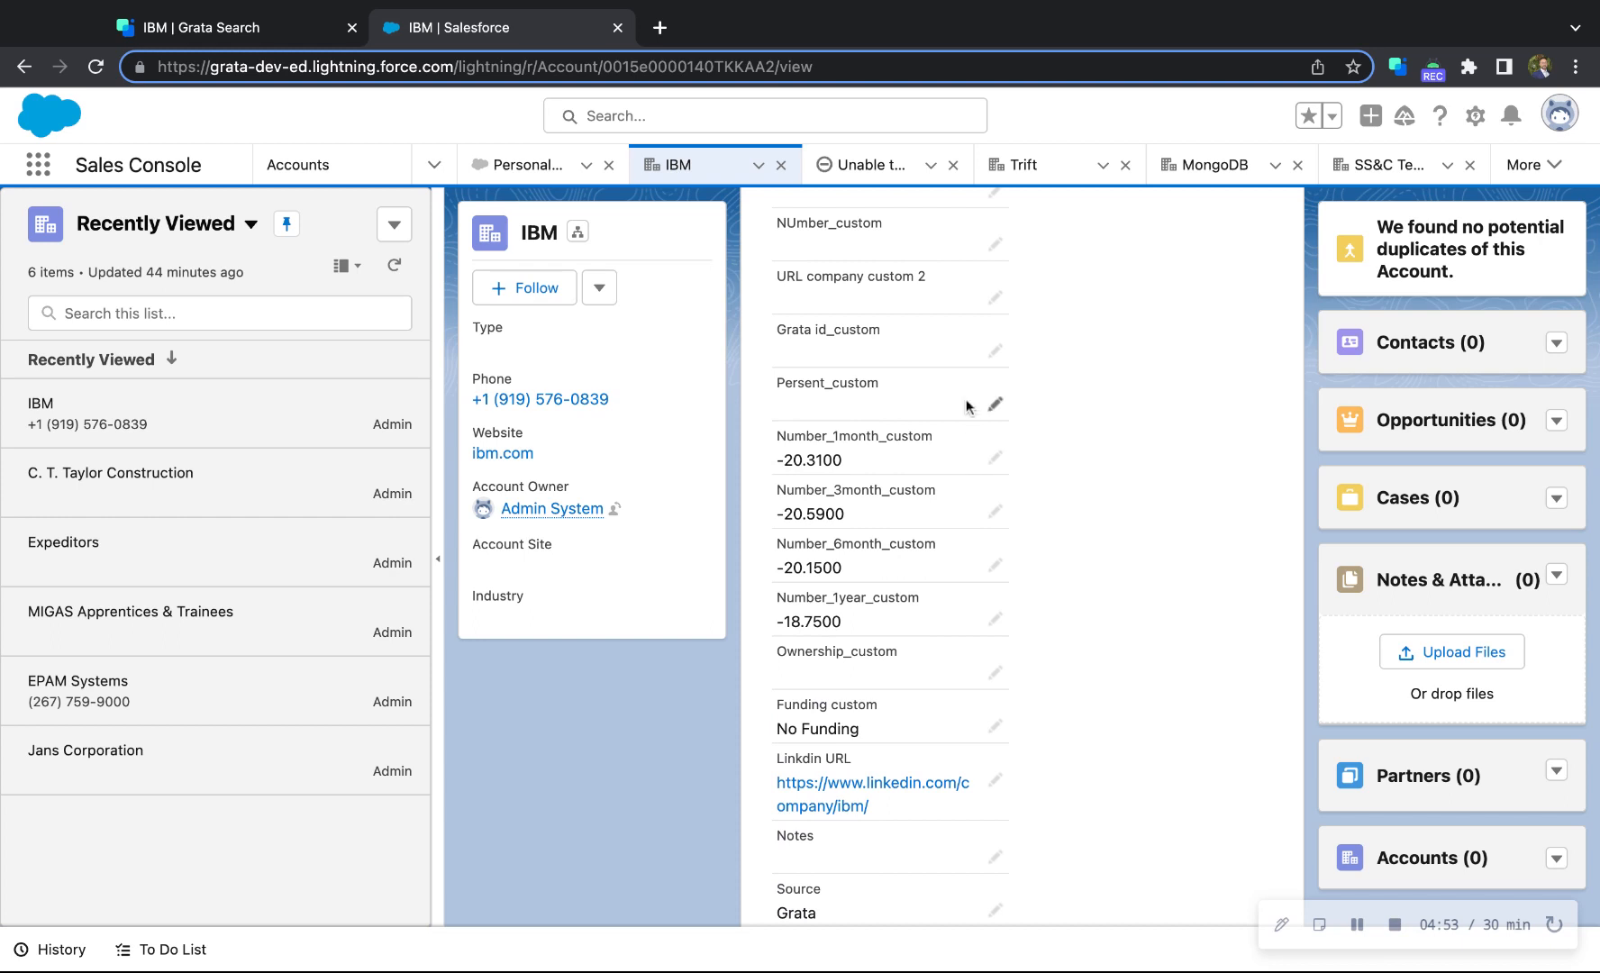
Examine the rest of the IBM account's details, from the custom growth fields through the Grata ID to the description
scroll(958, 407, "up", 1)
scroll(894, 460, "down", 1)
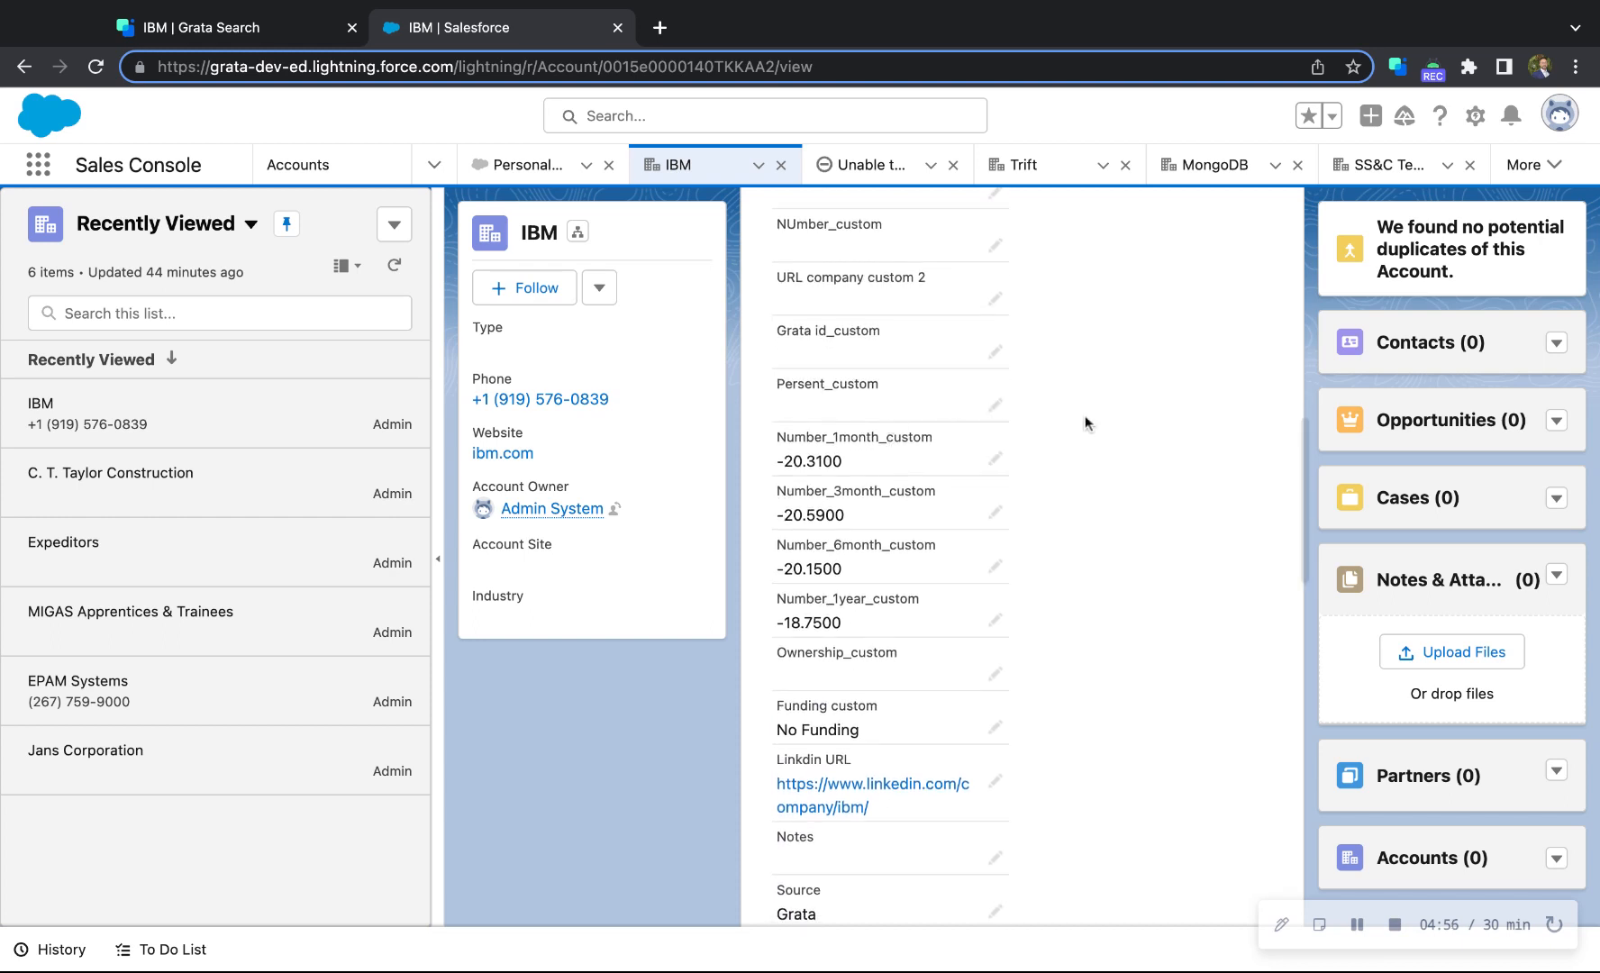
scroll(1046, 631, "down", 2)
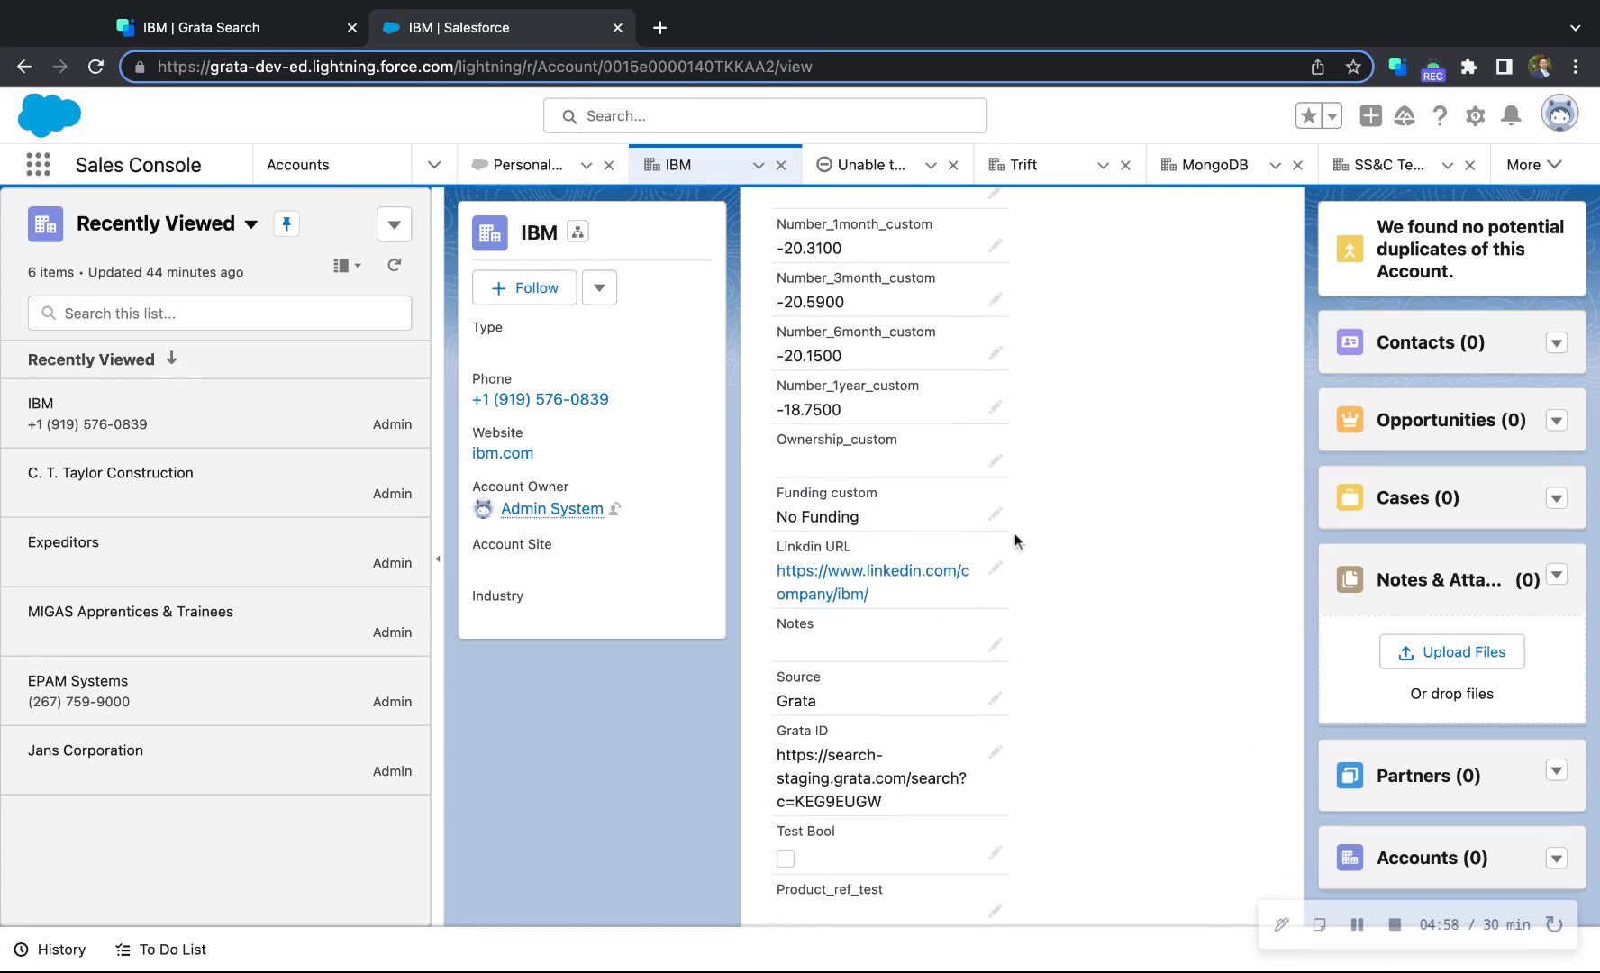
scroll(1032, 633, "down", 1)
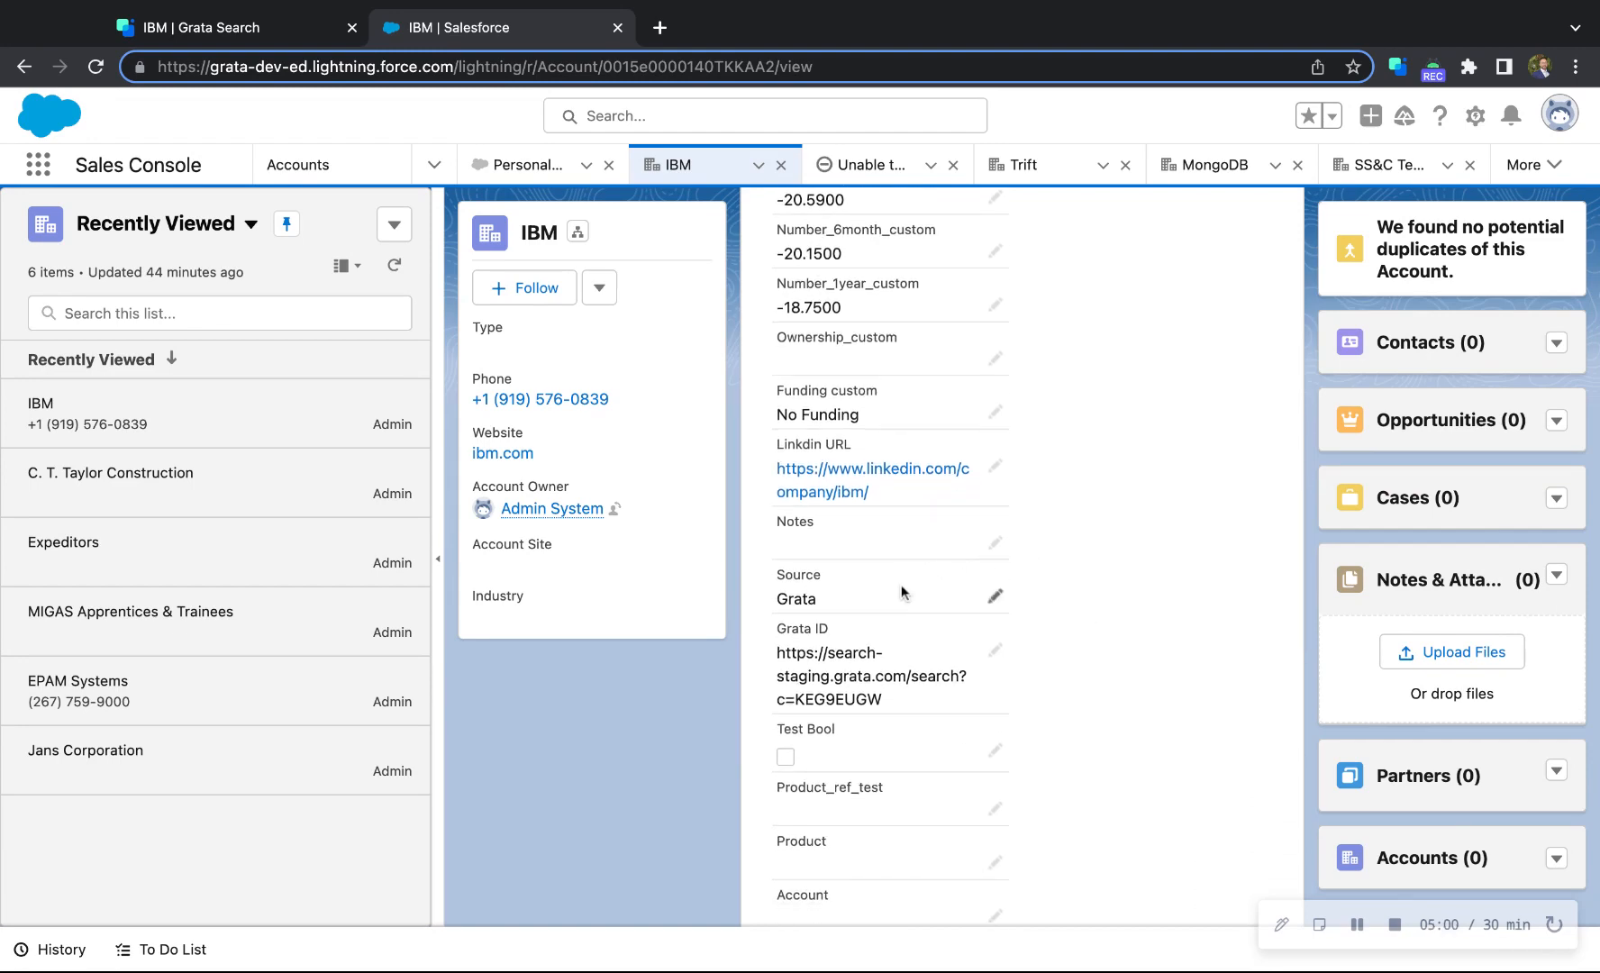
scroll(889, 676, "down", 15)
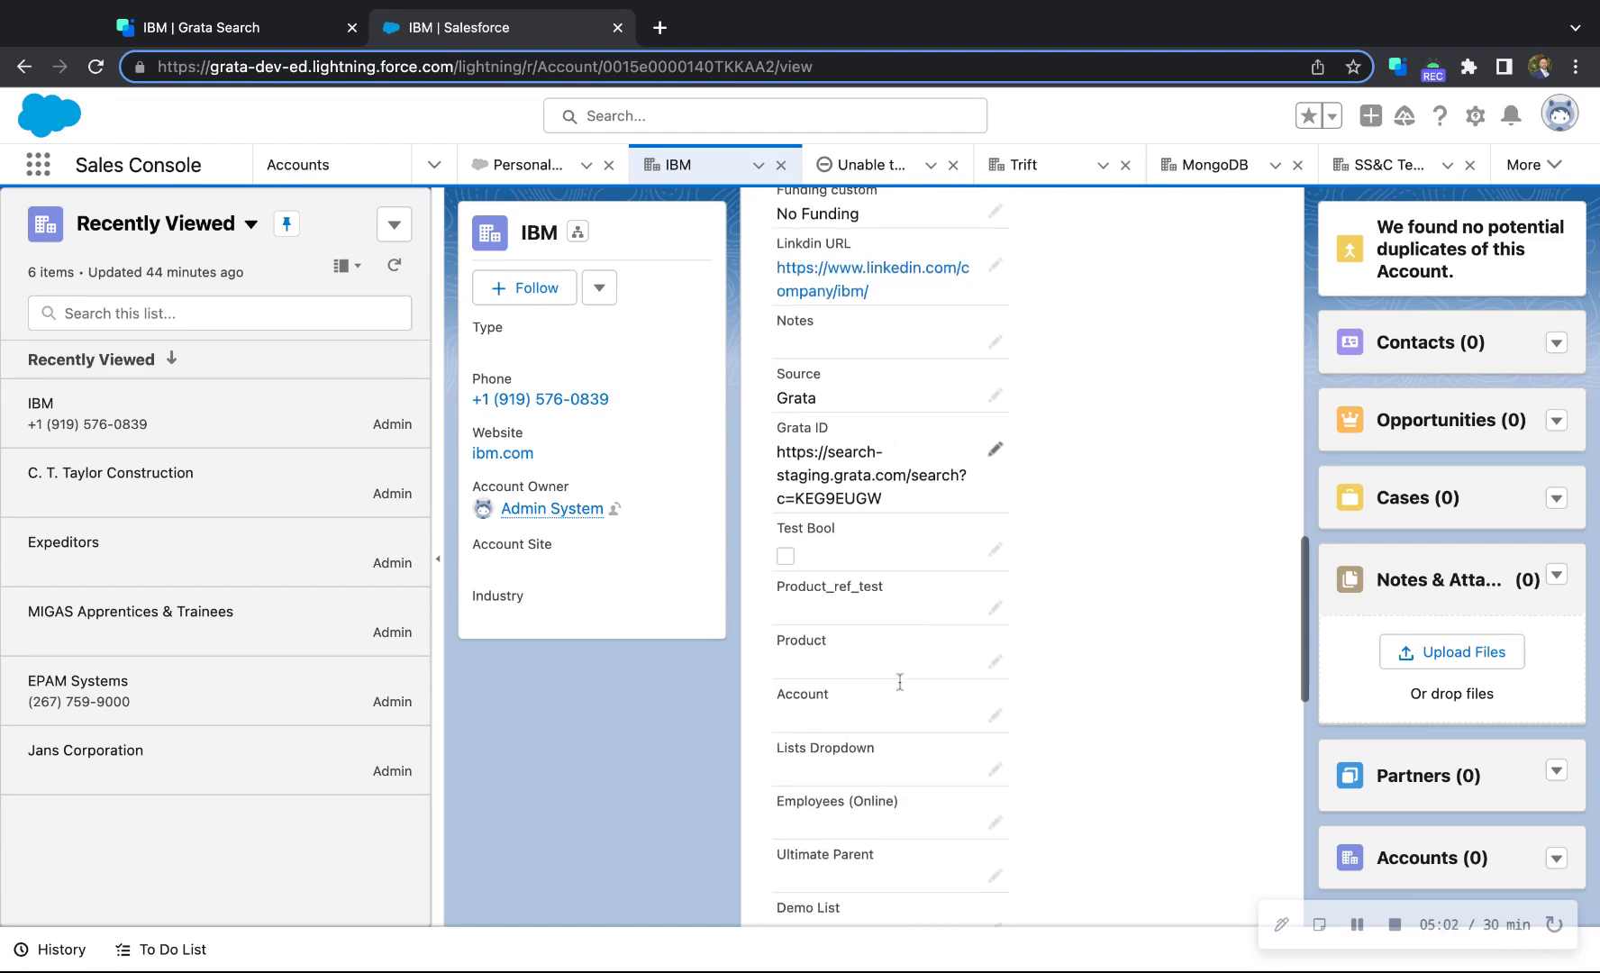
scroll(899, 682, "down", 1)
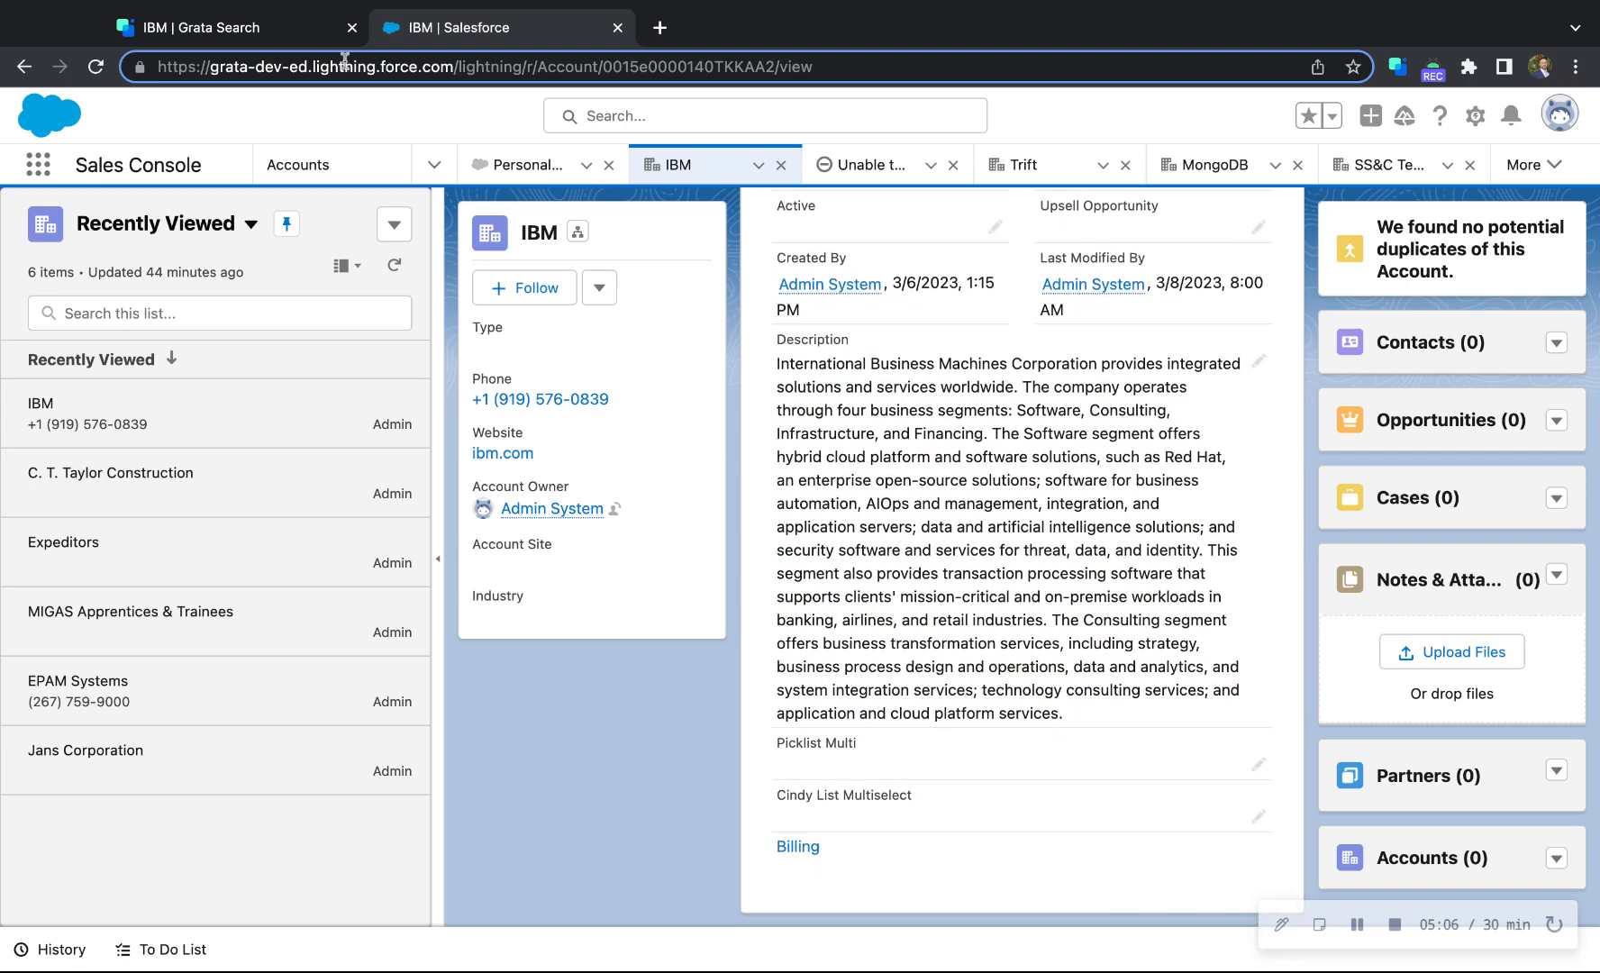
Switch back to Grata and open the HVAC Demo 12/16 list from My Lists
left_click(322, 36)
left_click(179, 134)
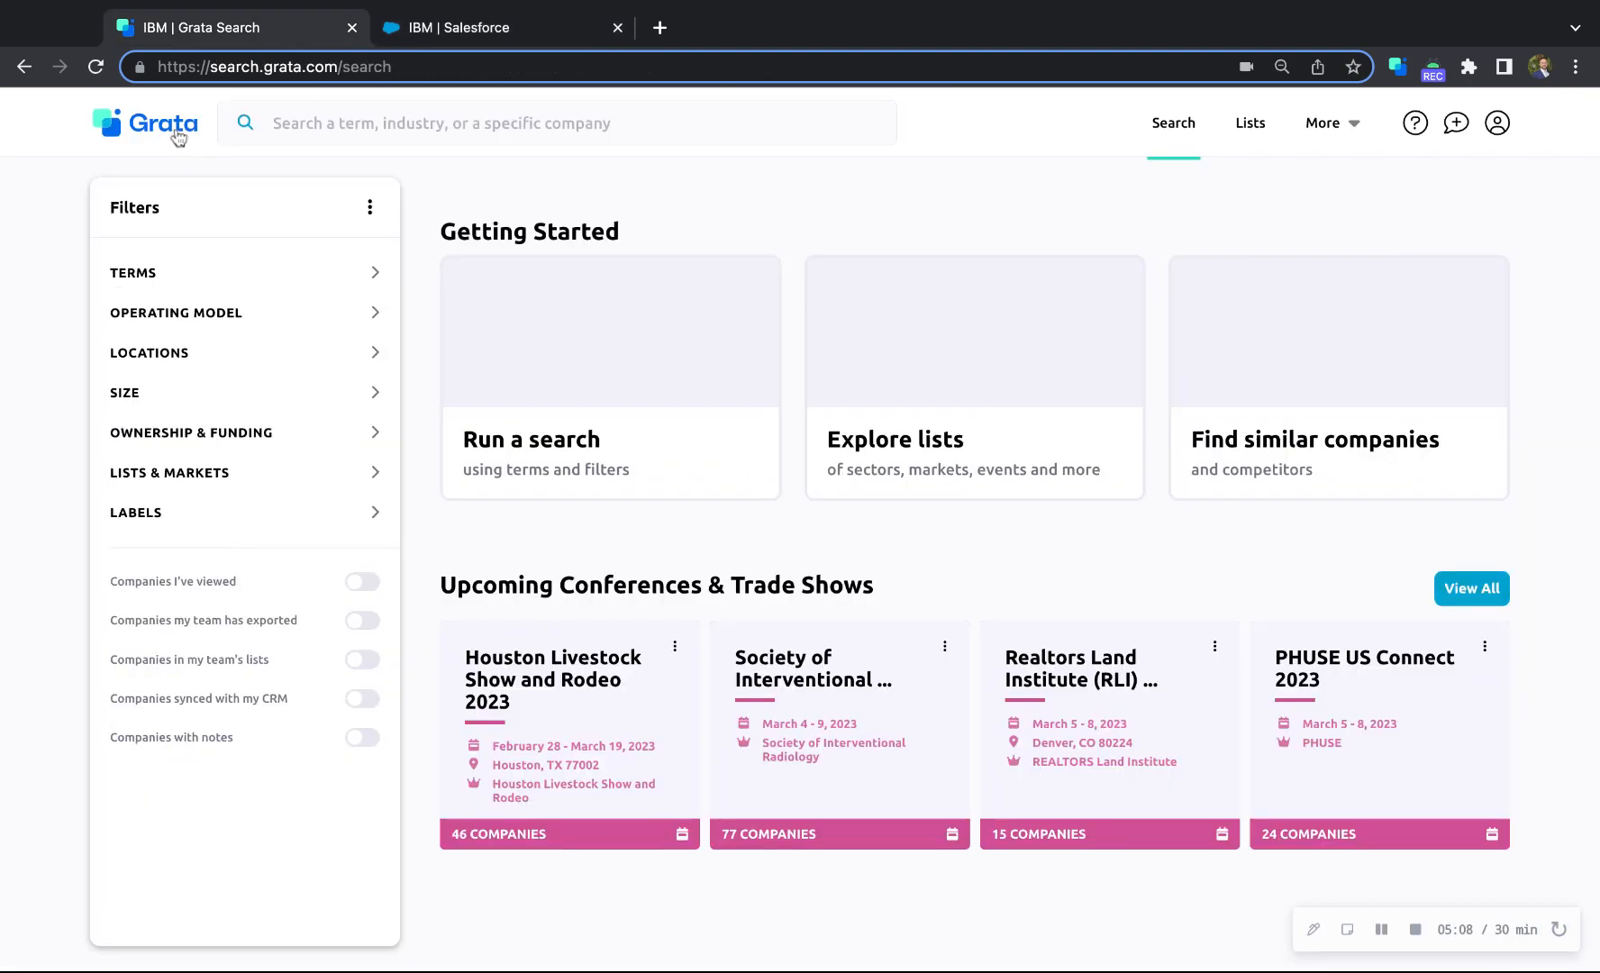
left_click(1233, 131)
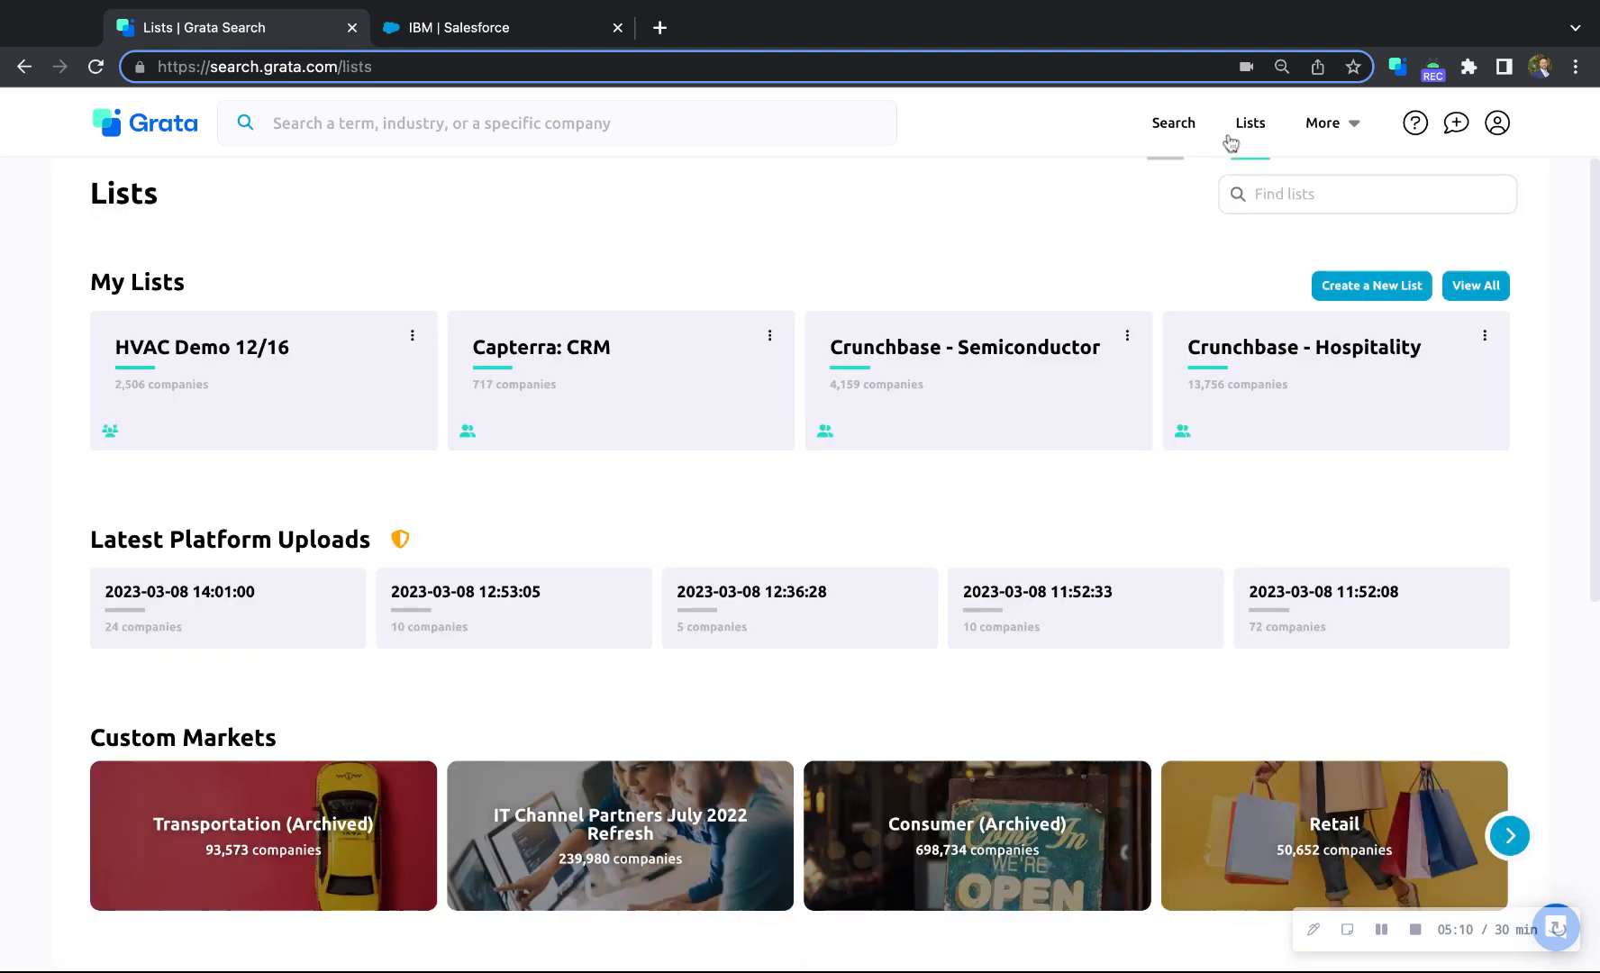
left_click(240, 355)
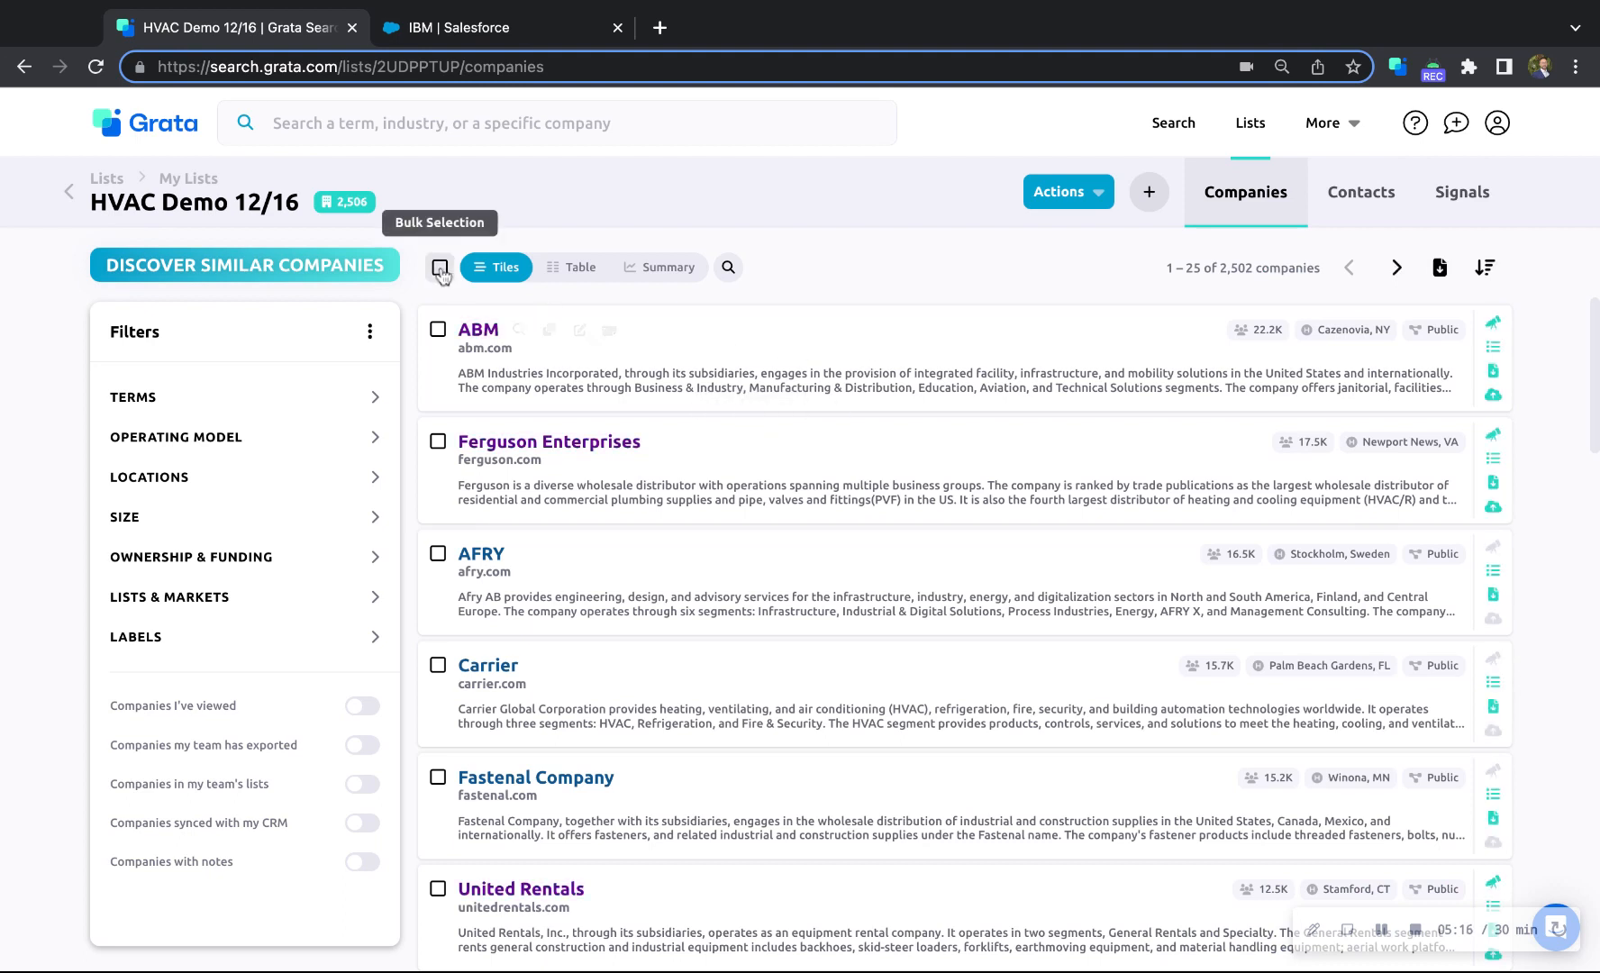
Bulk-select all companies in the HVAC Demo 12/16 list, and clear that selection
left_click(440, 267)
left_click(477, 342)
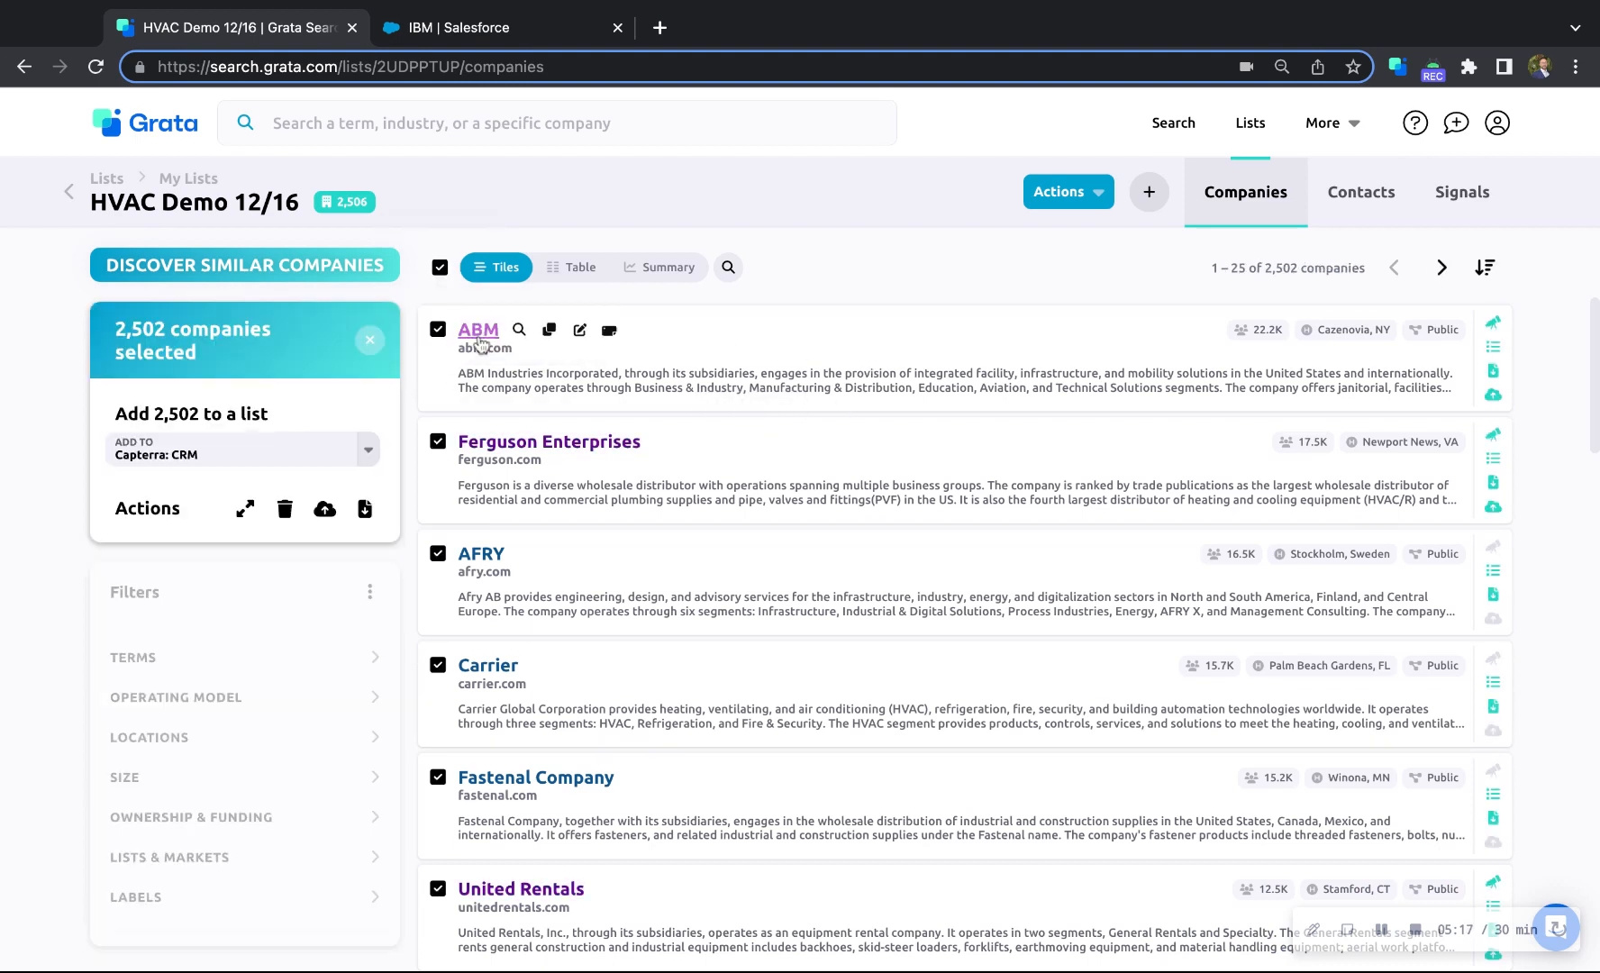
left_click(440, 266)
Select the individual companies ABM, Ferguson Enterprises and AFRY in the list
left_click(438, 329)
left_click(438, 442)
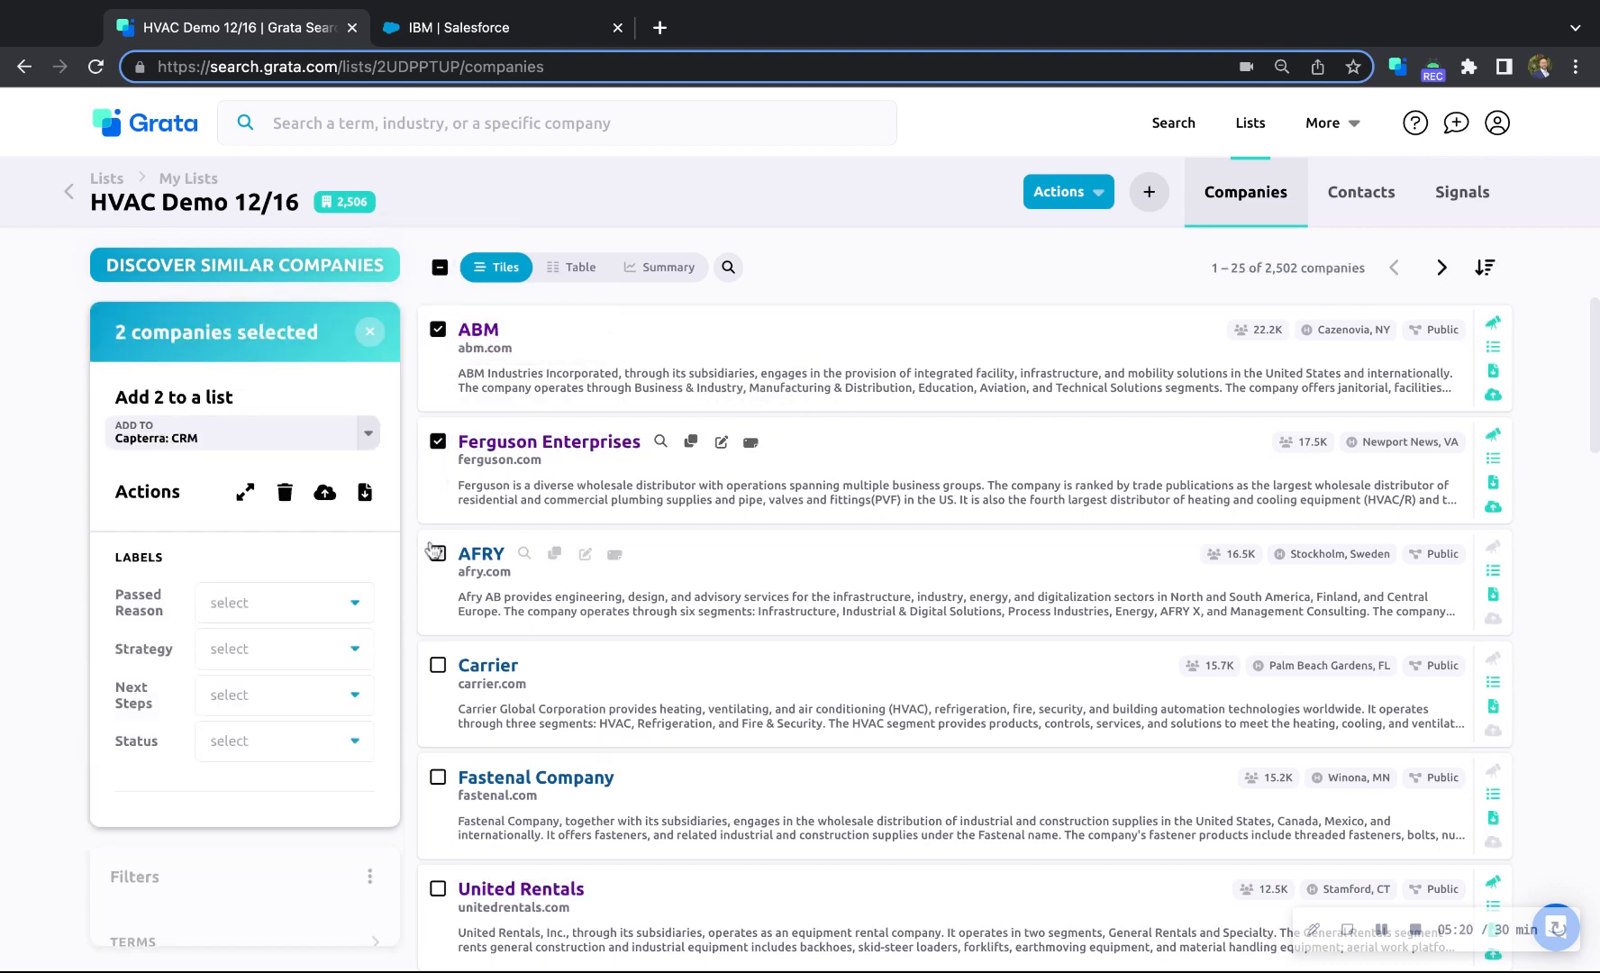
left_click(437, 553)
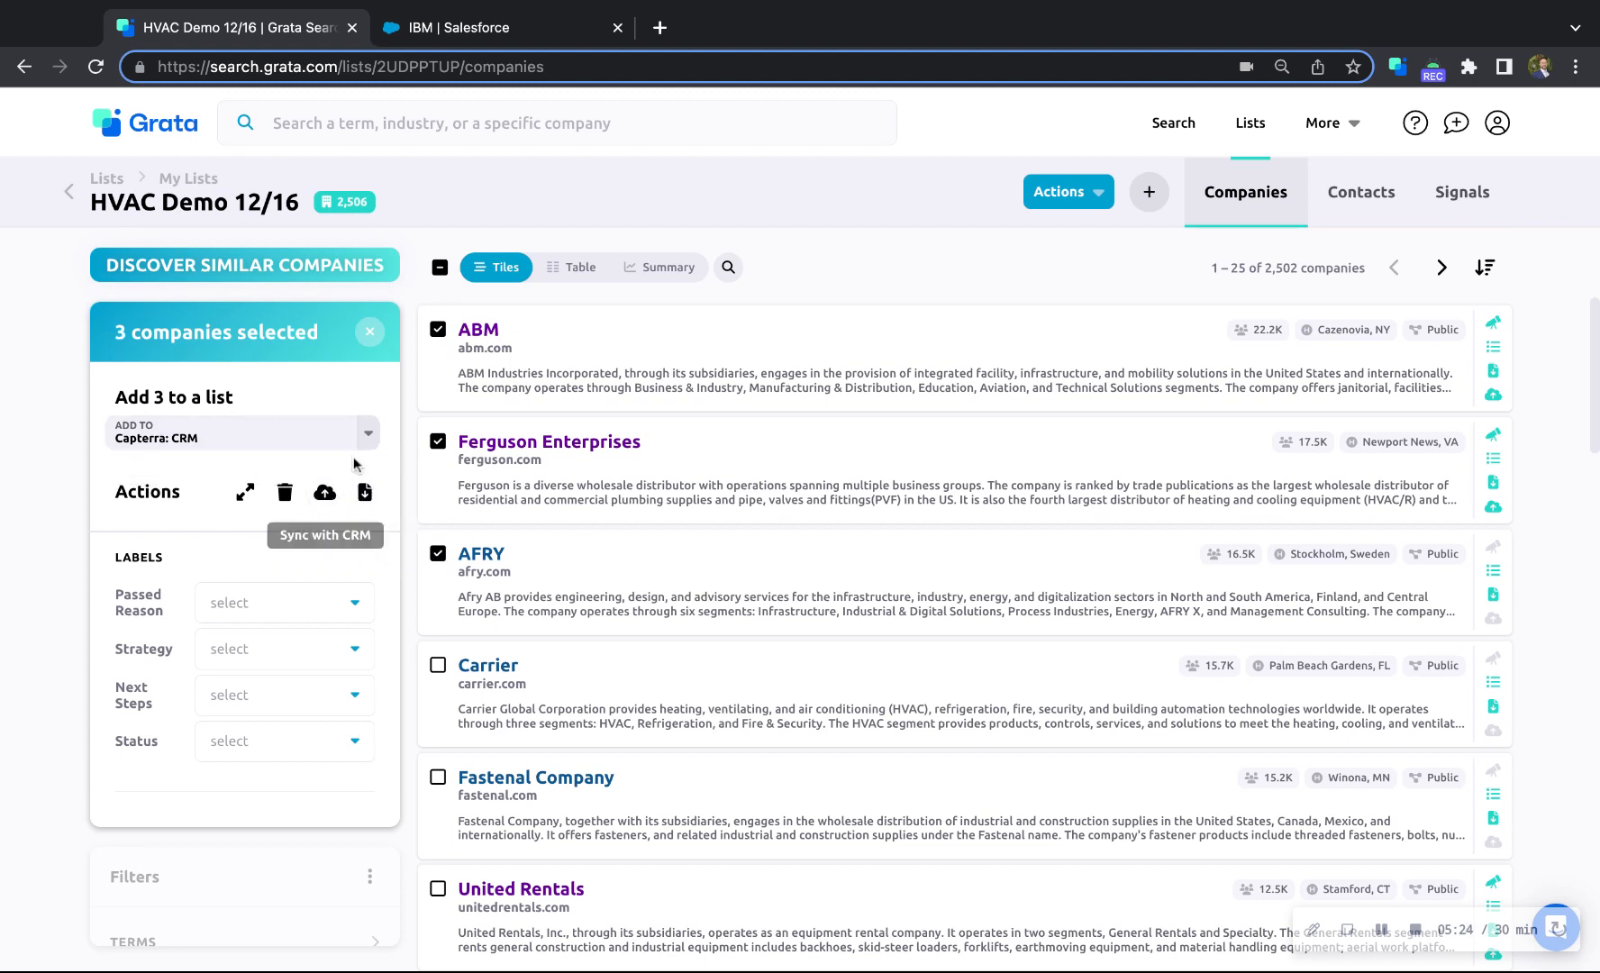
Deselect ABM, Ferguson Enterprises and AFRY, and return to Grata's main search page
left_click(437, 329)
left_click(438, 441)
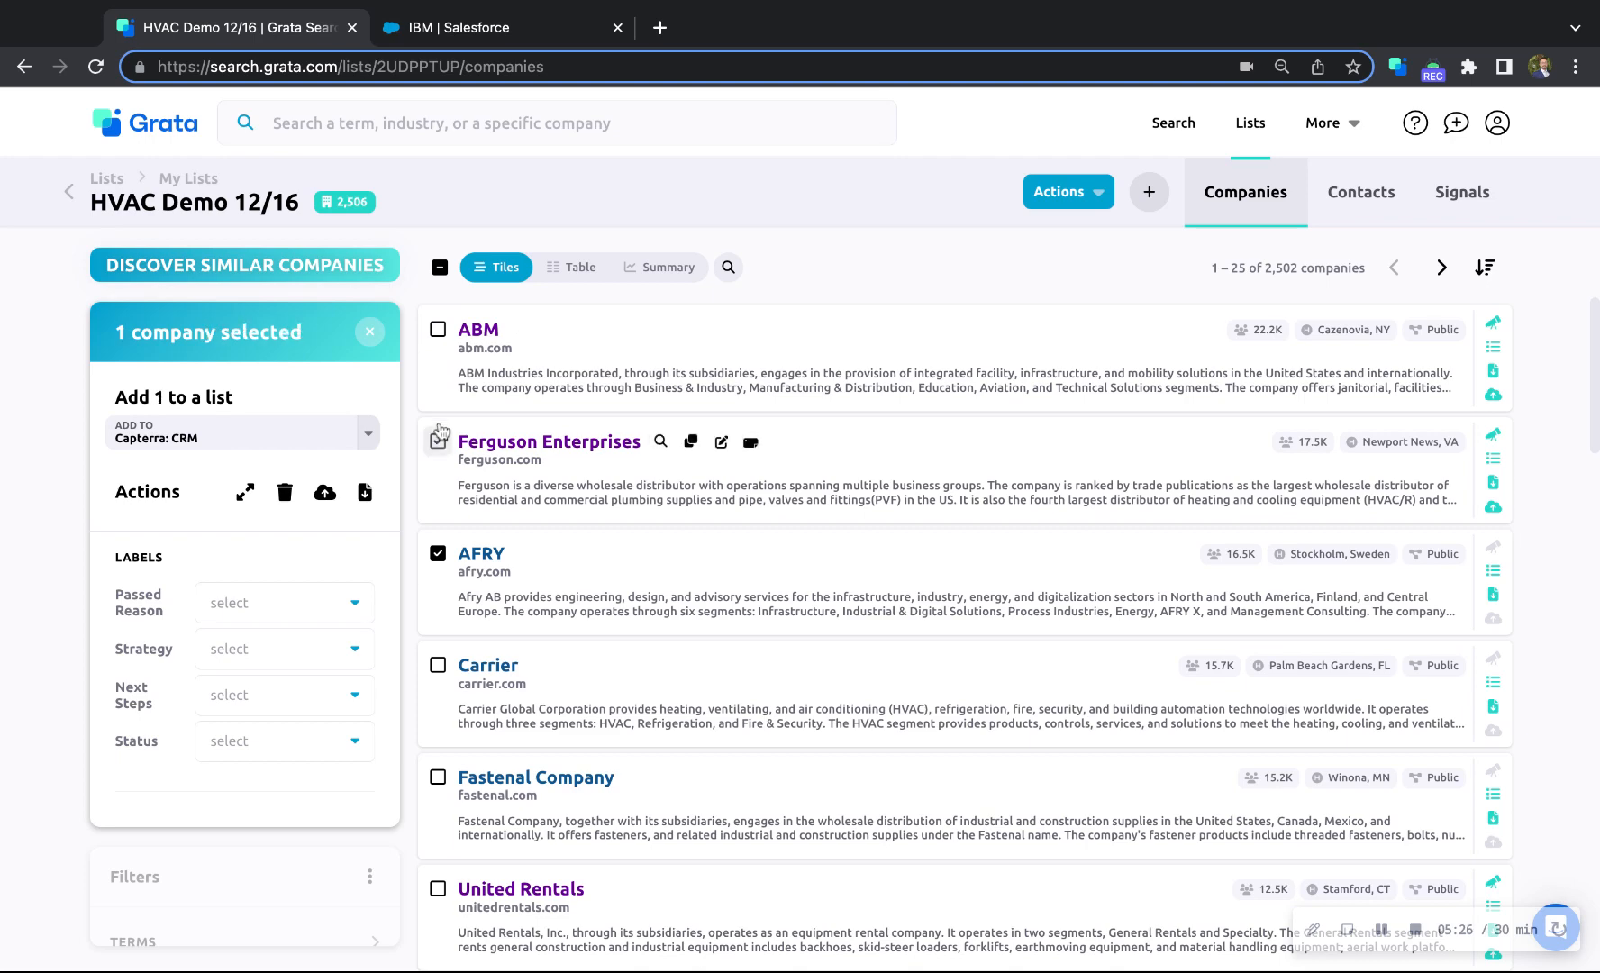
left_click(438, 553)
left_click(147, 138)
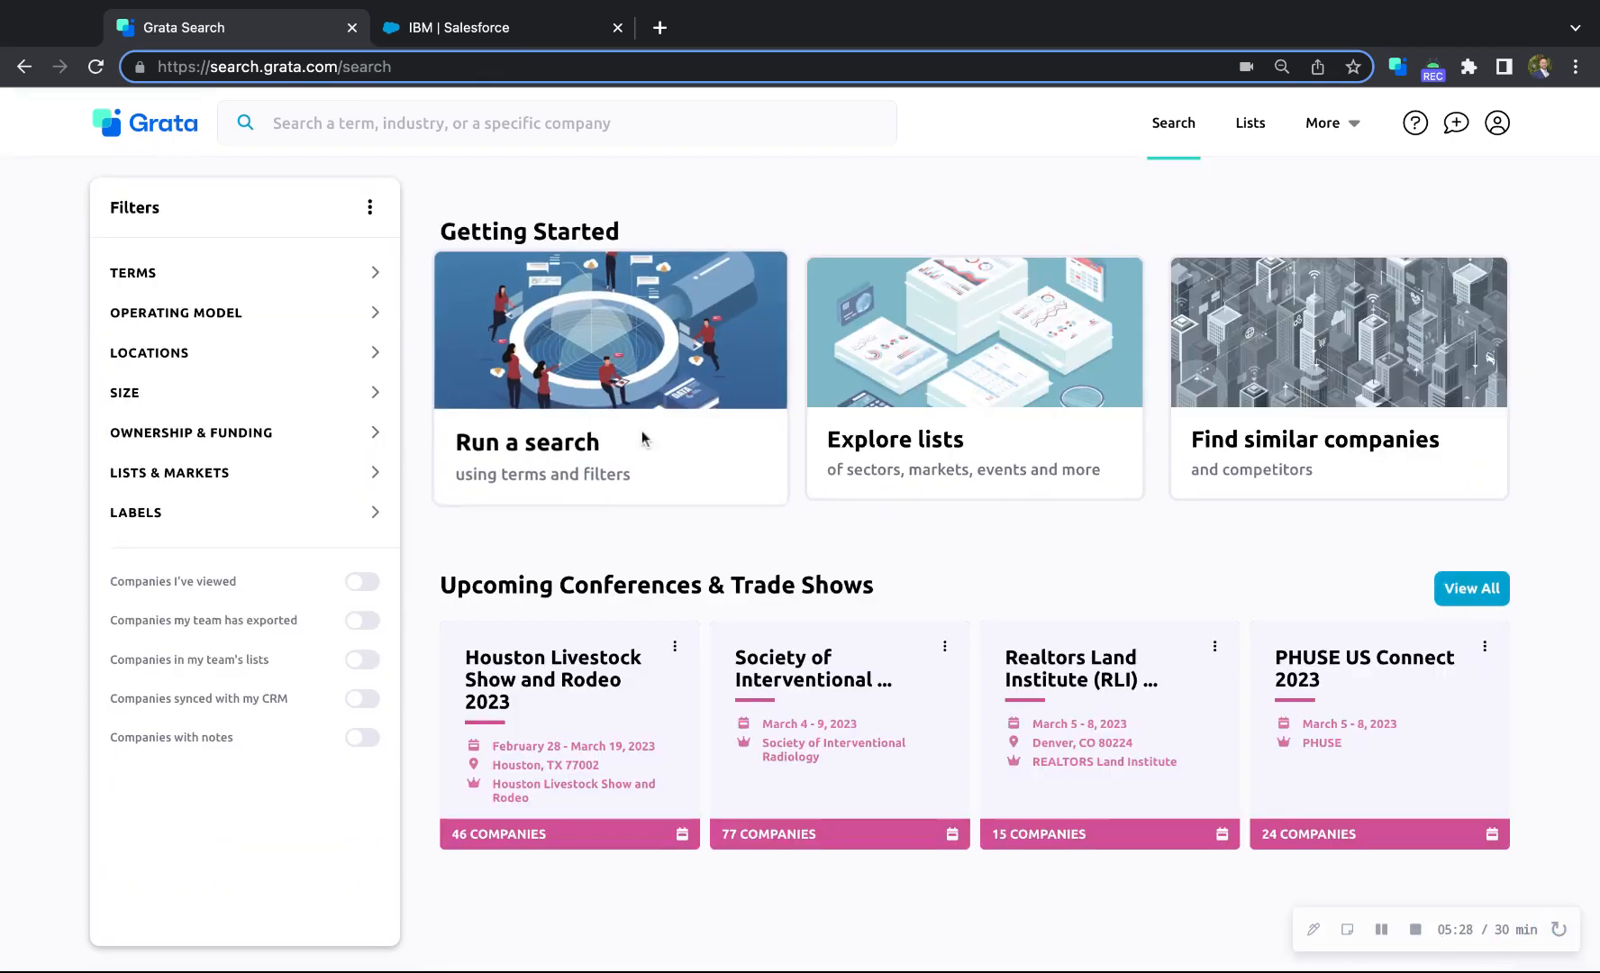